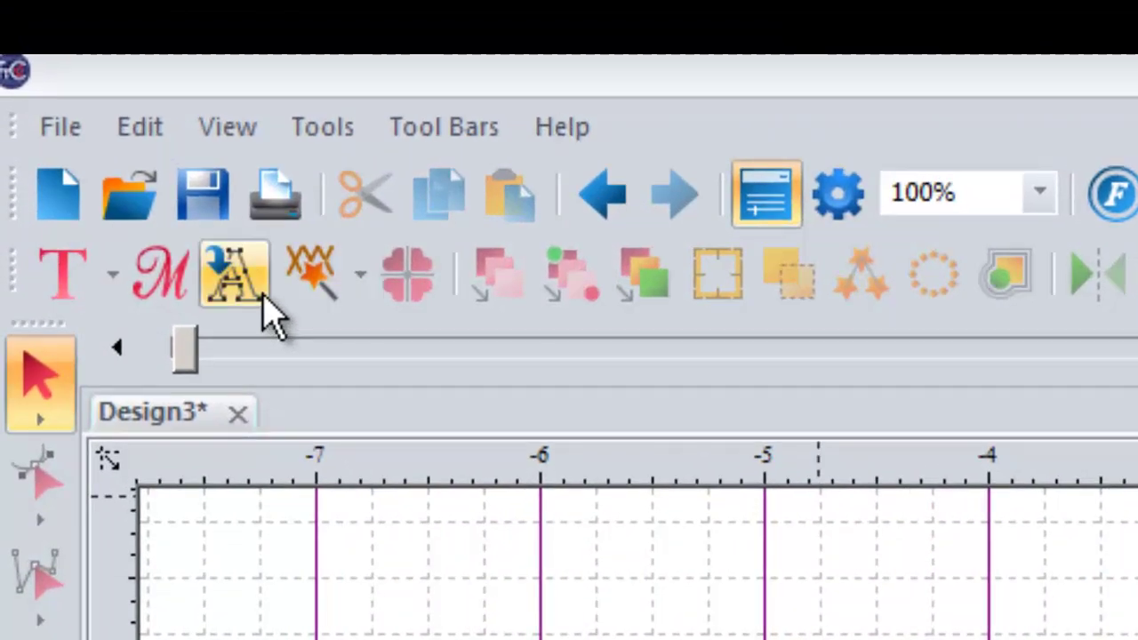
Import the letter M as blue filled TrueType artwork onto Design3 and zoom out.
{"action": "left_click", "coordinate": [271, 307]}
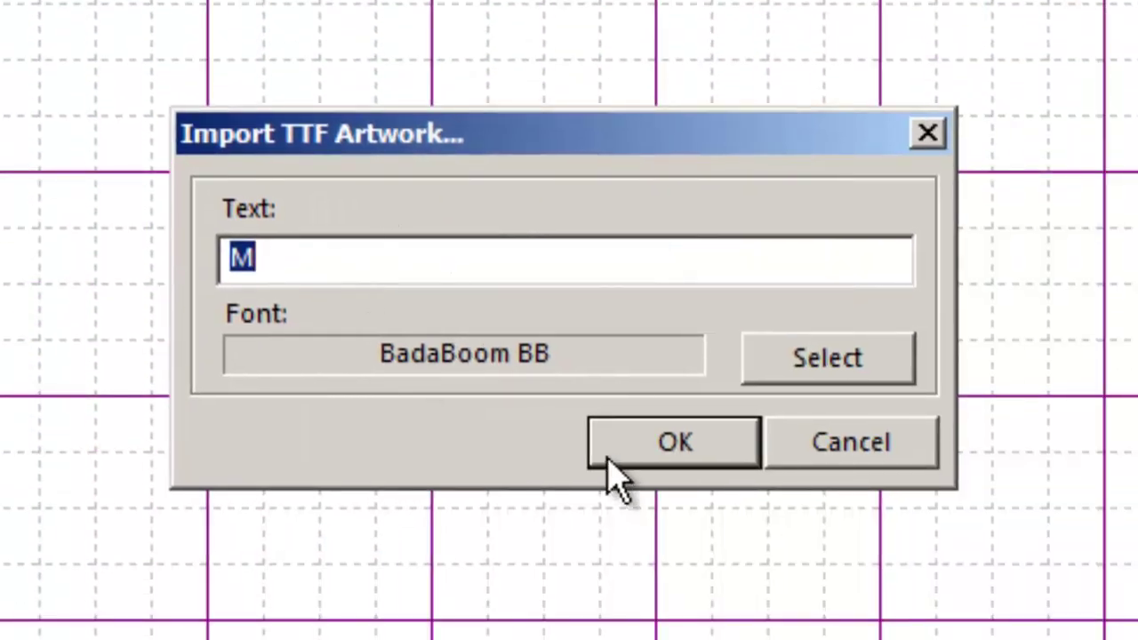
{"action": "left_click", "coordinate": [606, 444]}
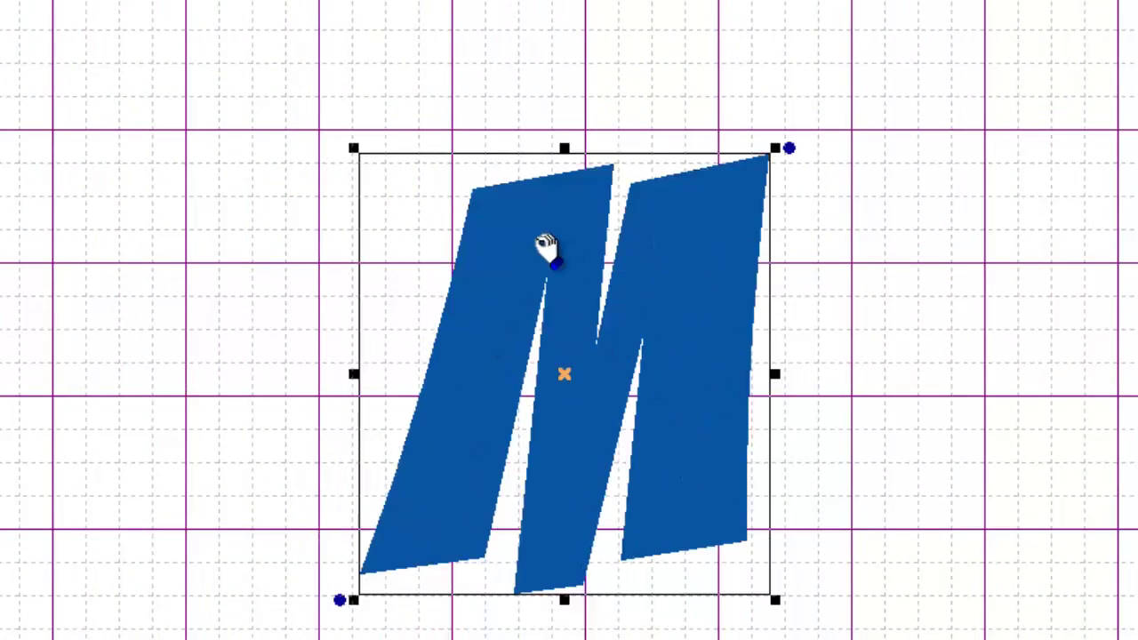
{"action": "scroll", "coordinate": [638, 382], "scroll_direction": "down", "scroll_amount": 2}
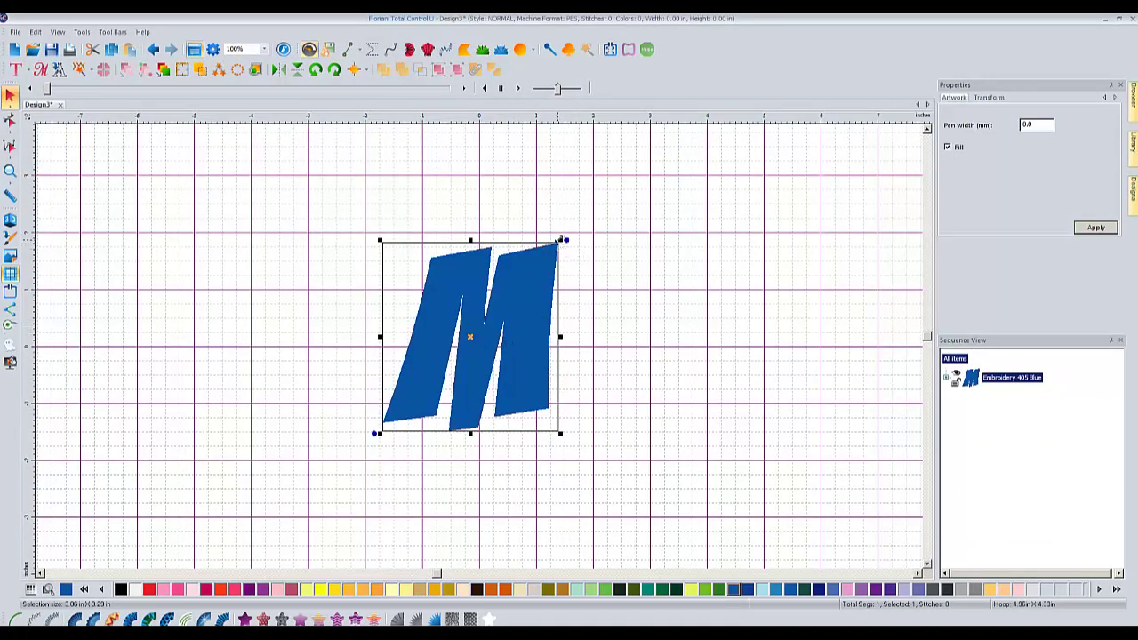
Enlarge and reposition the M, then convert it to teal satin appliqué (4531 stitches).
{"action": "left_click_drag", "start_coordinate": [562, 240], "coordinate": [654, 144]}
{"action": "left_click_drag", "start_coordinate": [612, 243], "coordinate": [587, 264]}
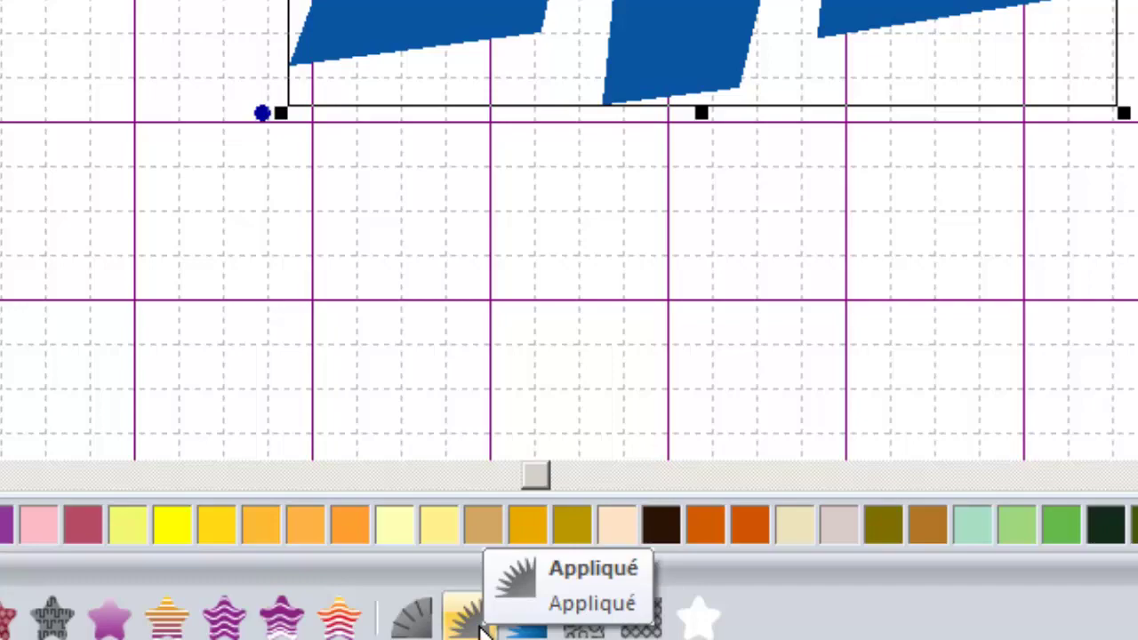
{"action": "left_click", "coordinate": [482, 628]}
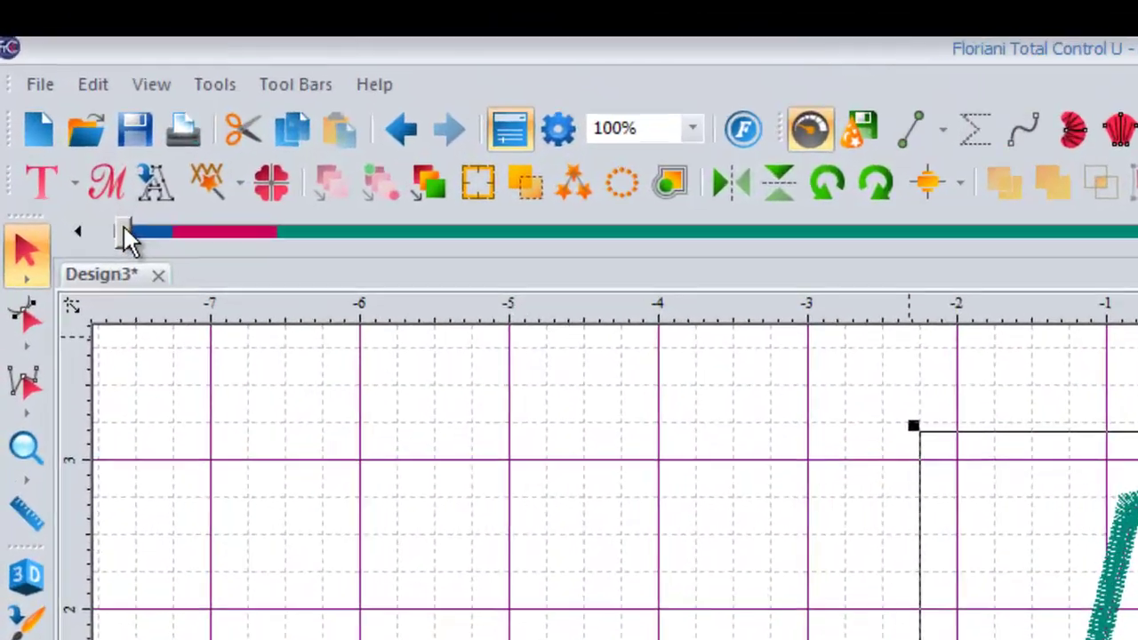
{"action": "left_click", "coordinate": [75, 133]}
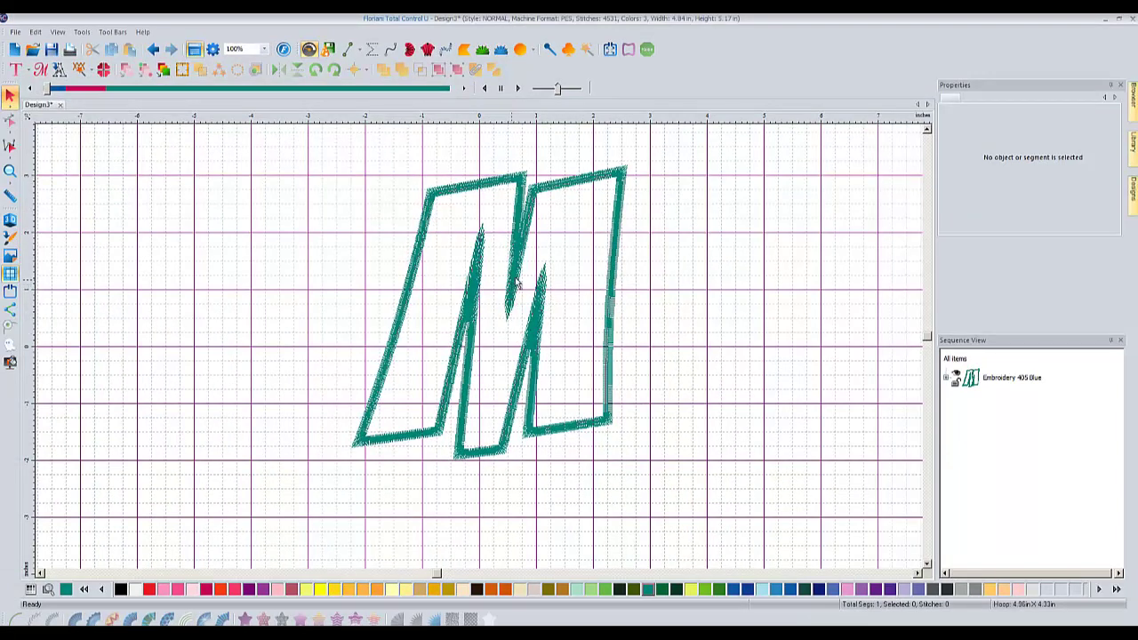
Revert the appliqué M to artwork and turn off its Fill, leaving only the outline.
{"action": "left_click", "coordinate": [152, 49]}
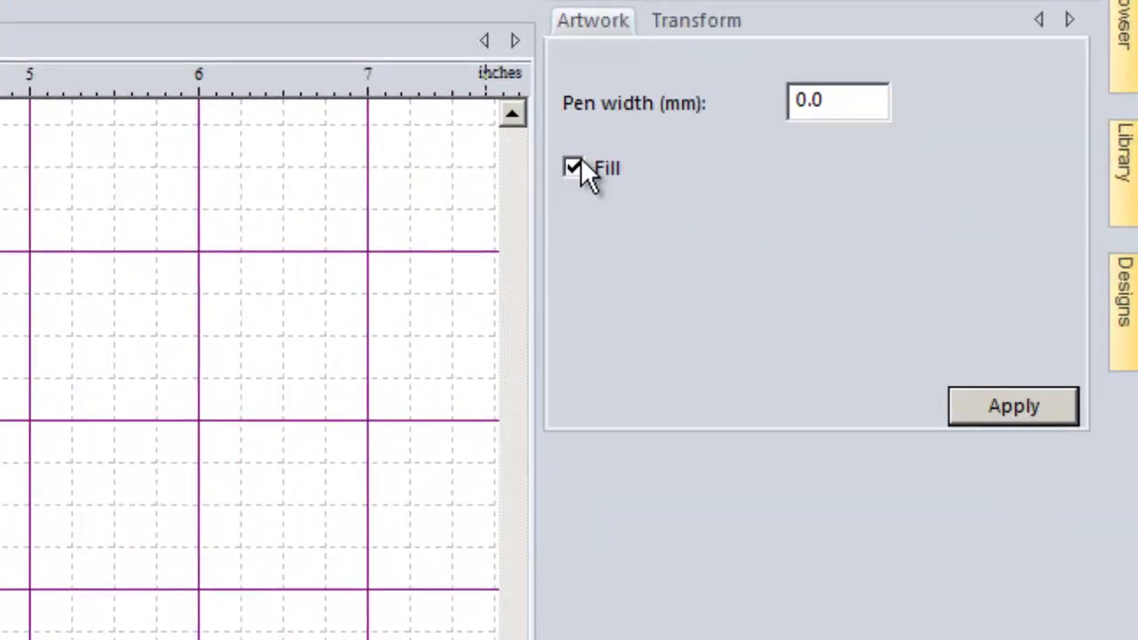
{"action": "left_click", "coordinate": [948, 147]}
{"action": "left_click", "coordinate": [1013, 406]}
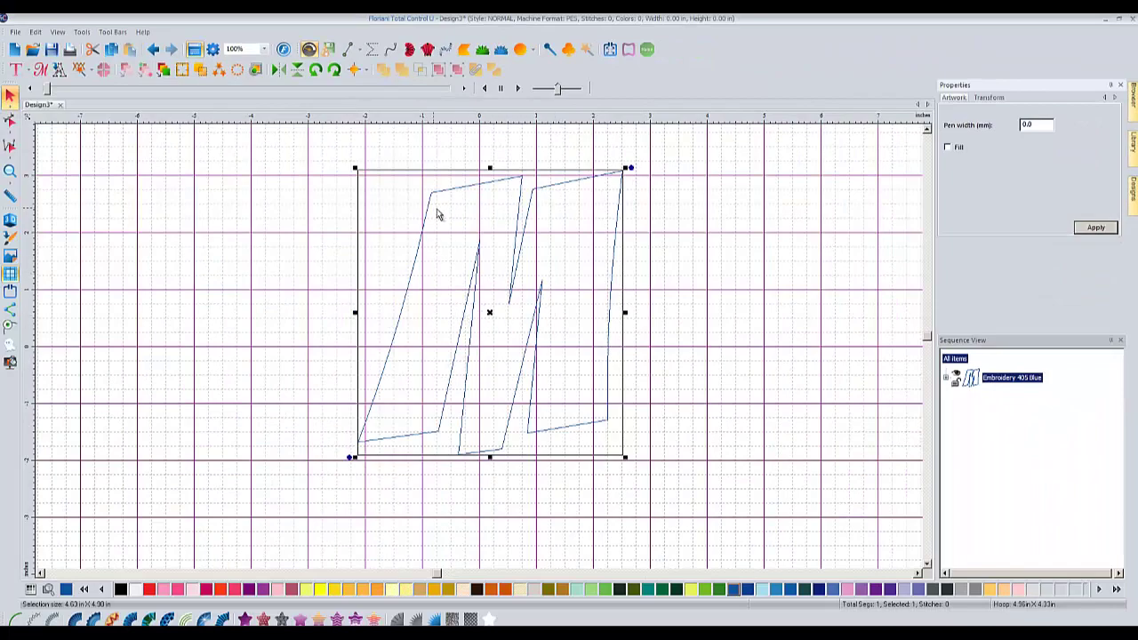
{"action": "left_click", "coordinate": [15, 31]}
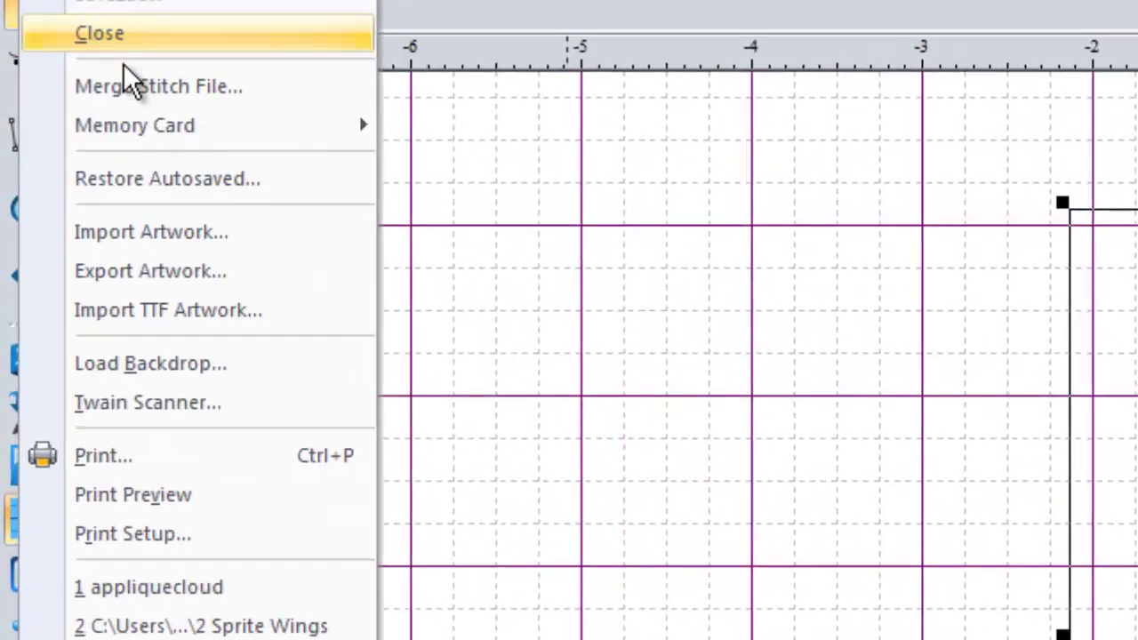
{"action": "left_click", "coordinate": [197, 270]}
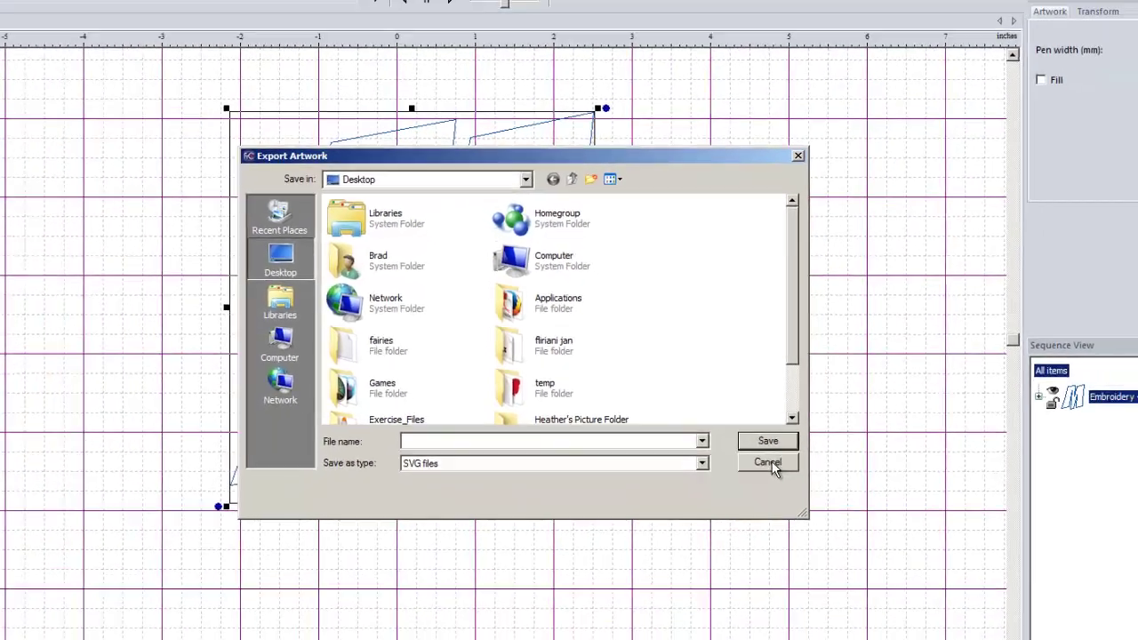
{"action": "left_click", "coordinate": [786, 499]}
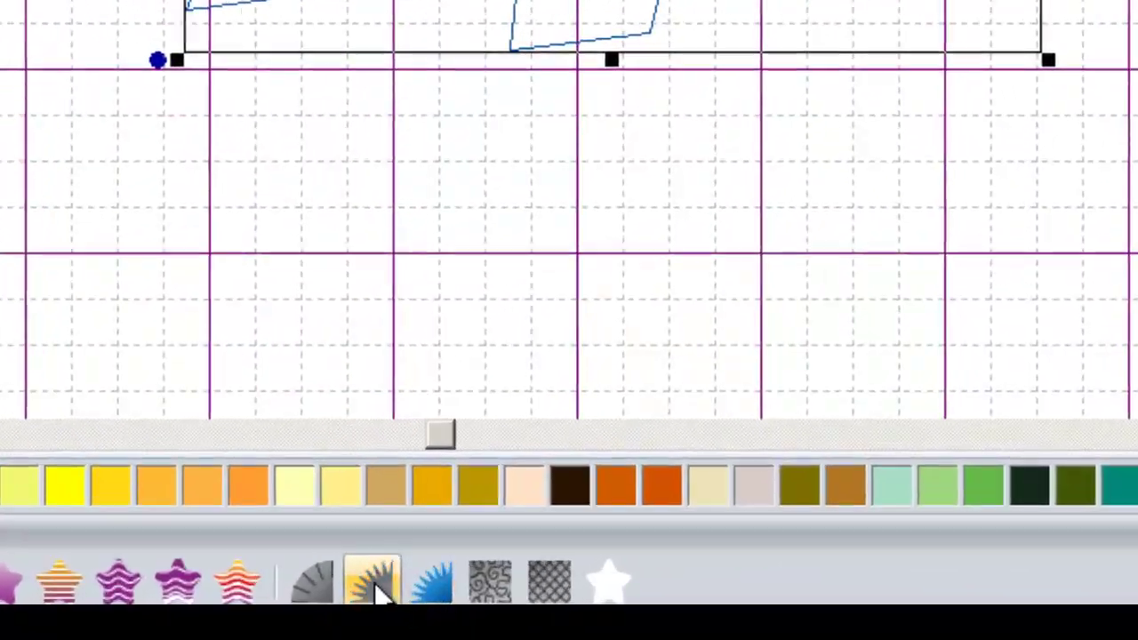
Convert the outline M back to satin appliqué, then try Save As PES v9 and cancel.
{"action": "left_click", "coordinate": [418, 620]}
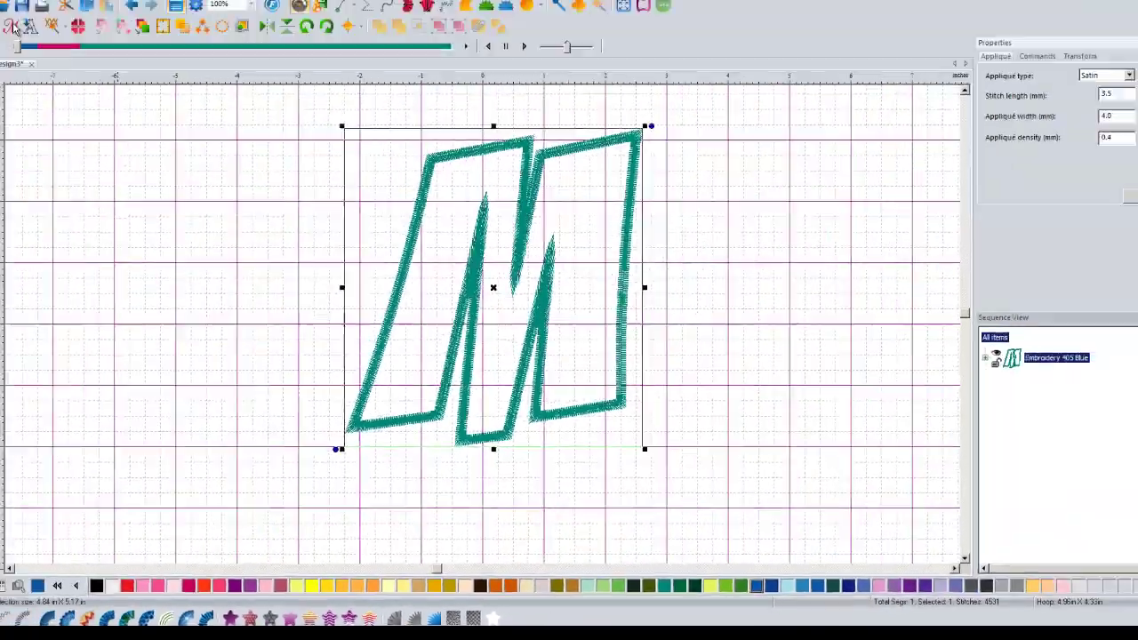
{"action": "left_click", "coordinate": [15, 8]}
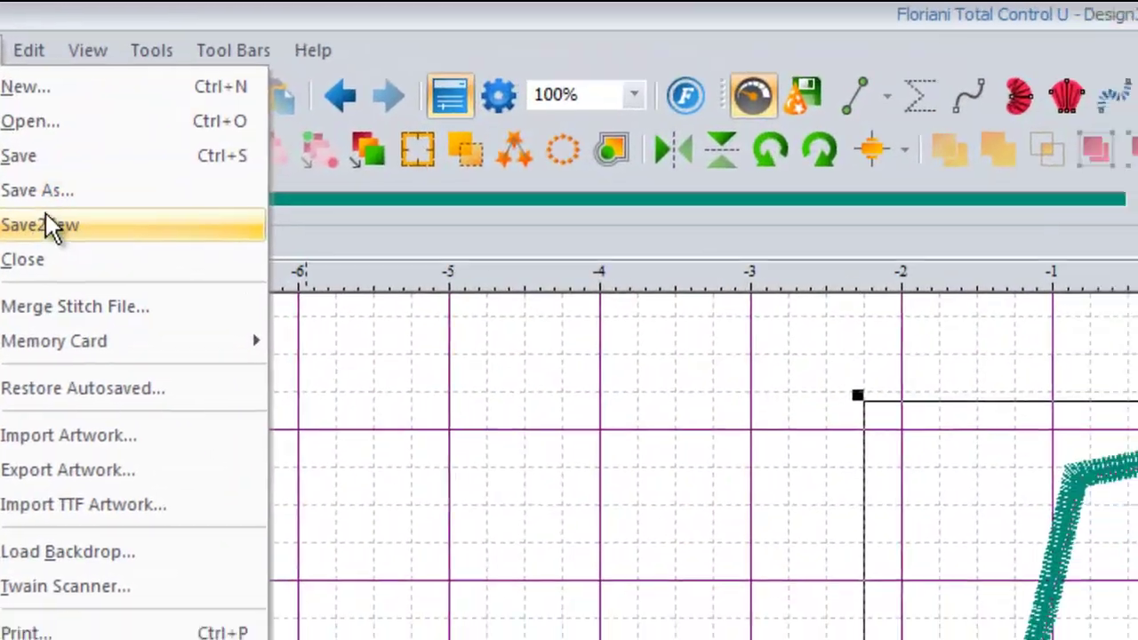
{"action": "left_click", "coordinate": [49, 227]}
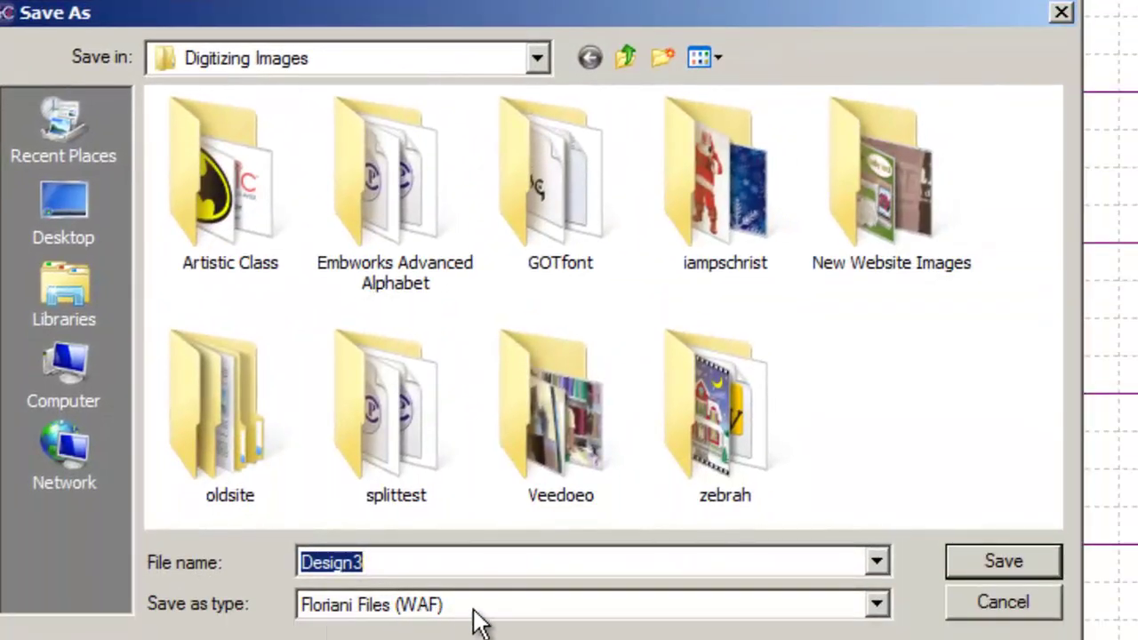
{"action": "left_click", "coordinate": [477, 613]}
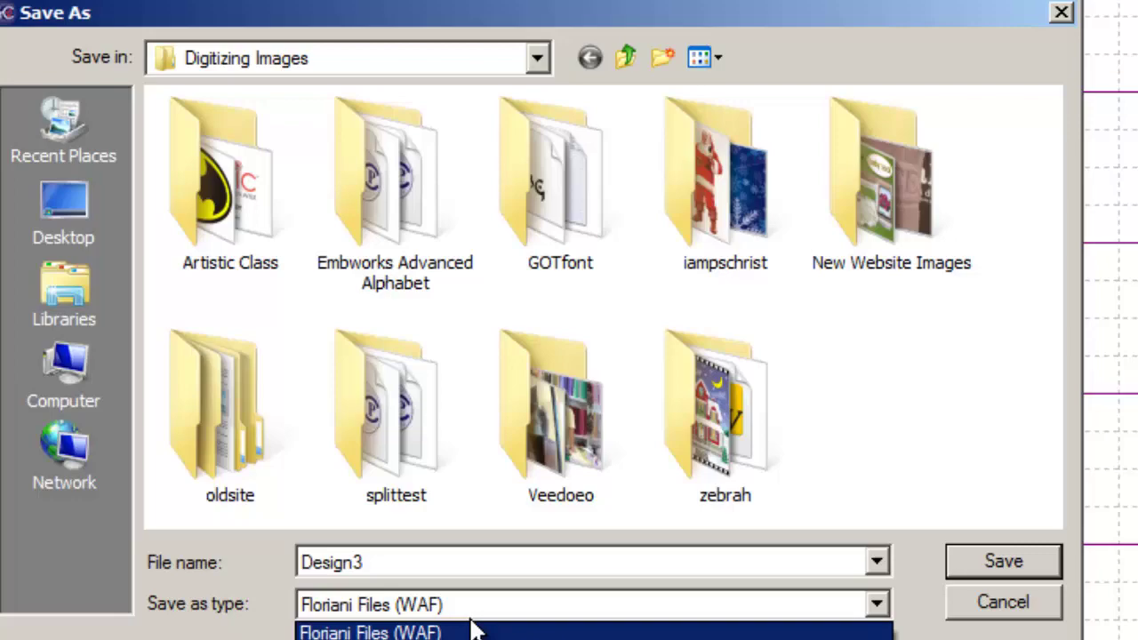
{"action": "left_click", "coordinate": [400, 639]}
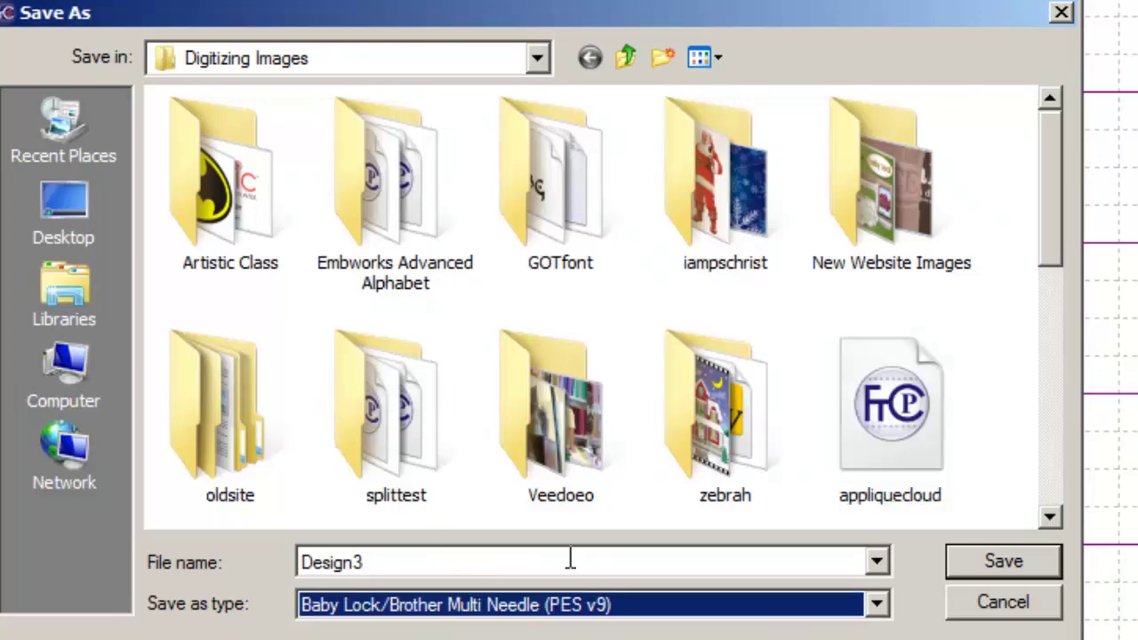
{"action": "left_click", "coordinate": [1007, 607]}
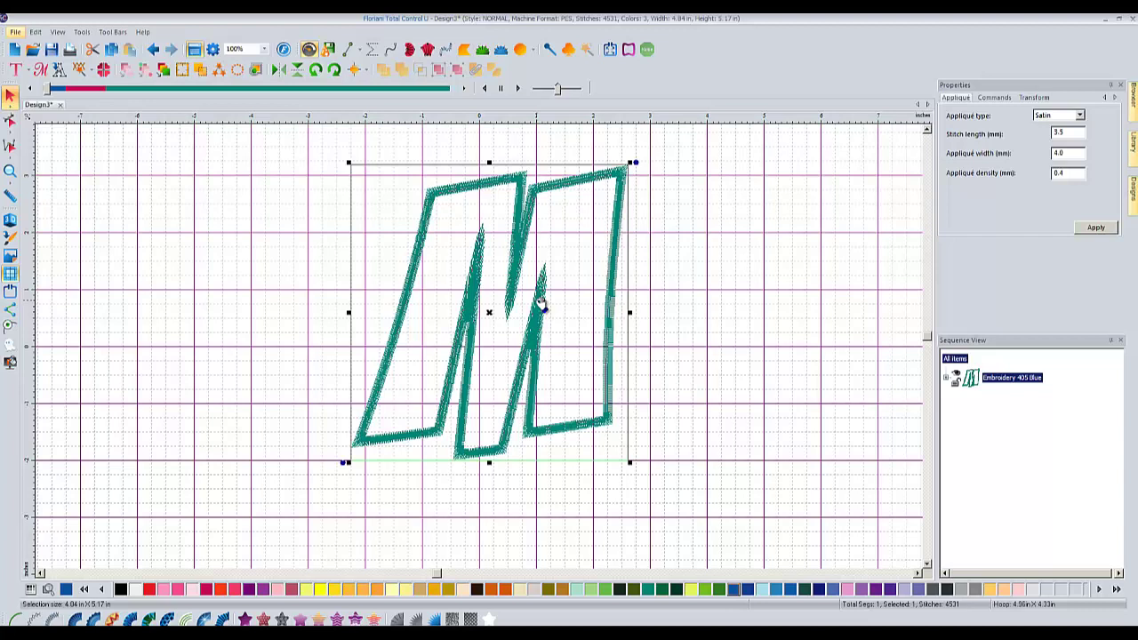
Delete the selected teal appliqué M, leaving Design3 empty with 0 stitches.
{"action": "key", "text": "Delete"}
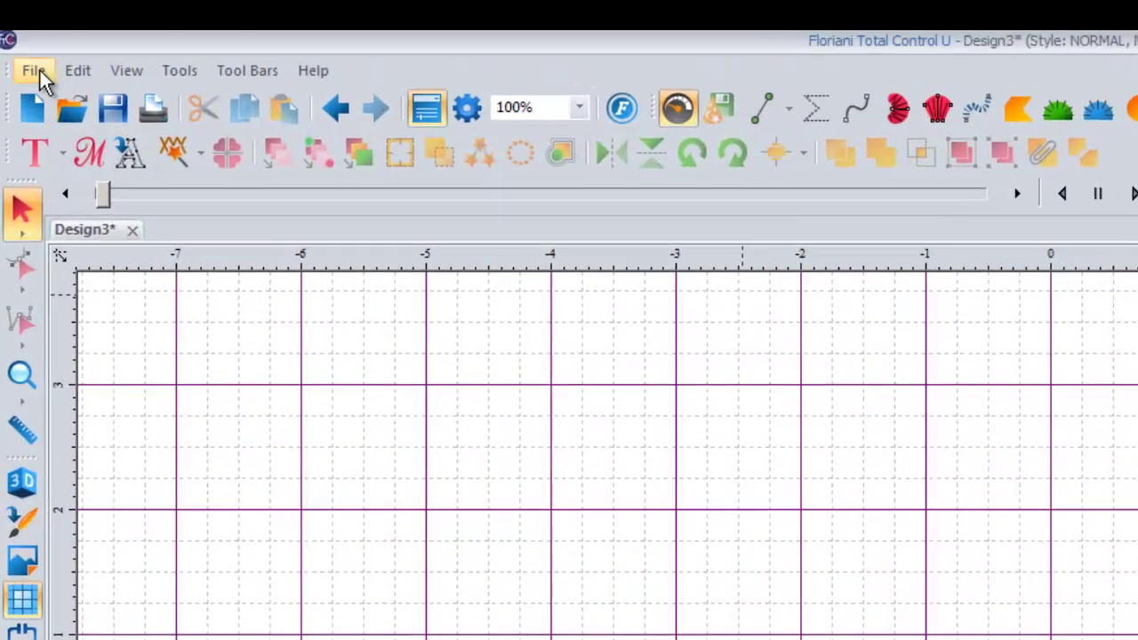
Open the appliquecloud design file.
{"action": "left_click", "coordinate": [16, 32]}
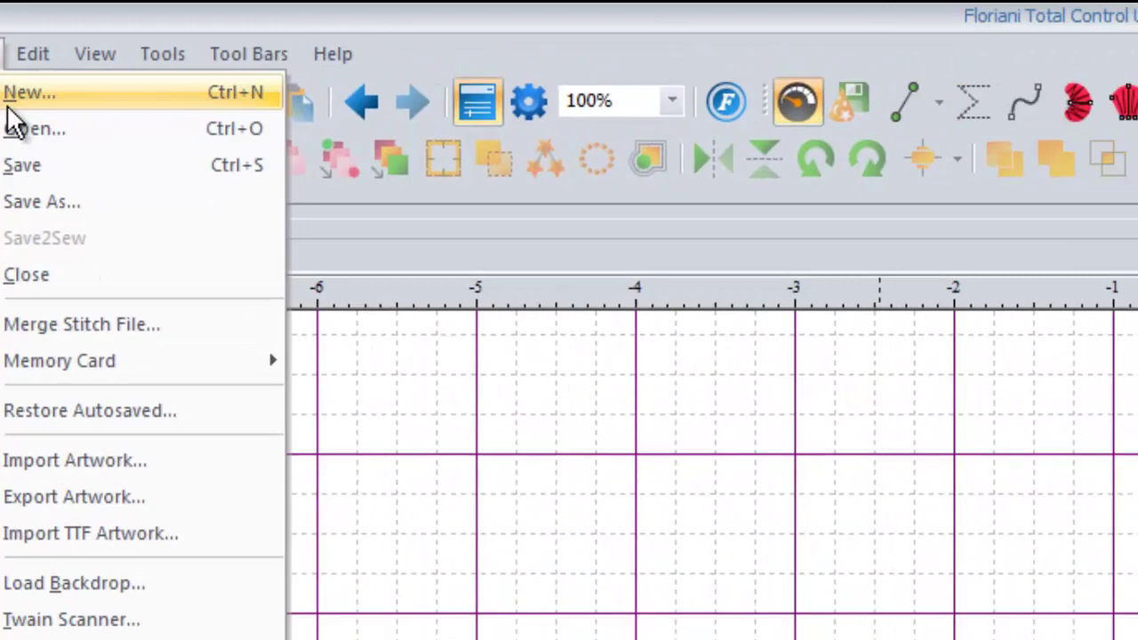
{"action": "left_click", "coordinate": [34, 128]}
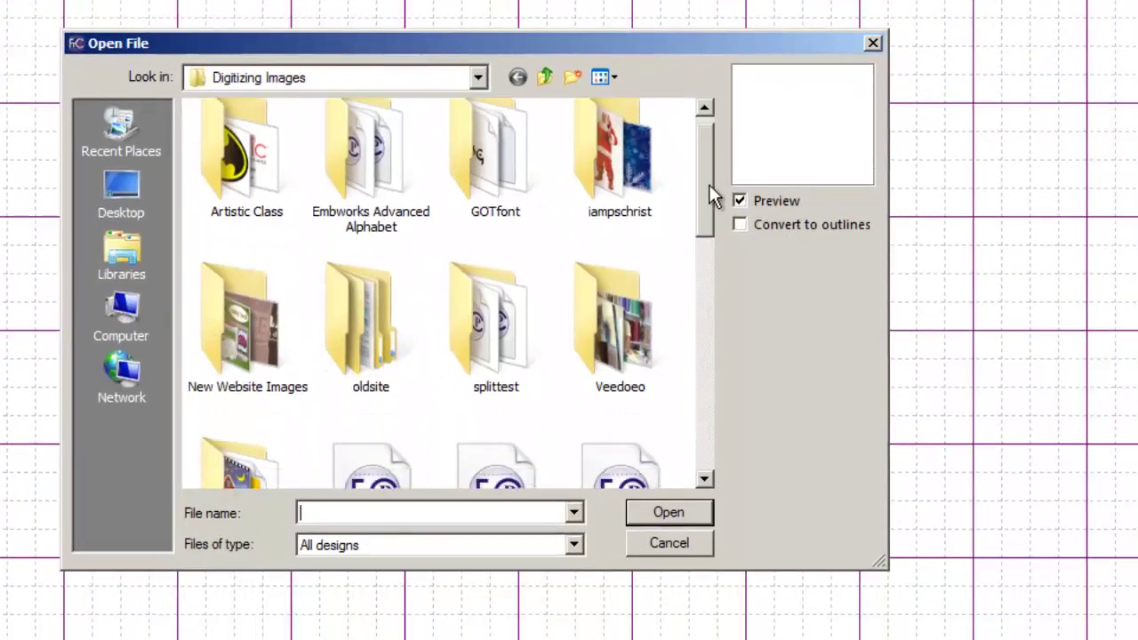
{"action": "scroll", "coordinate": [706, 200], "scroll_direction": "down", "scroll_amount": 1}
{"action": "scroll", "coordinate": [706, 264], "scroll_direction": "down", "scroll_amount": 1}
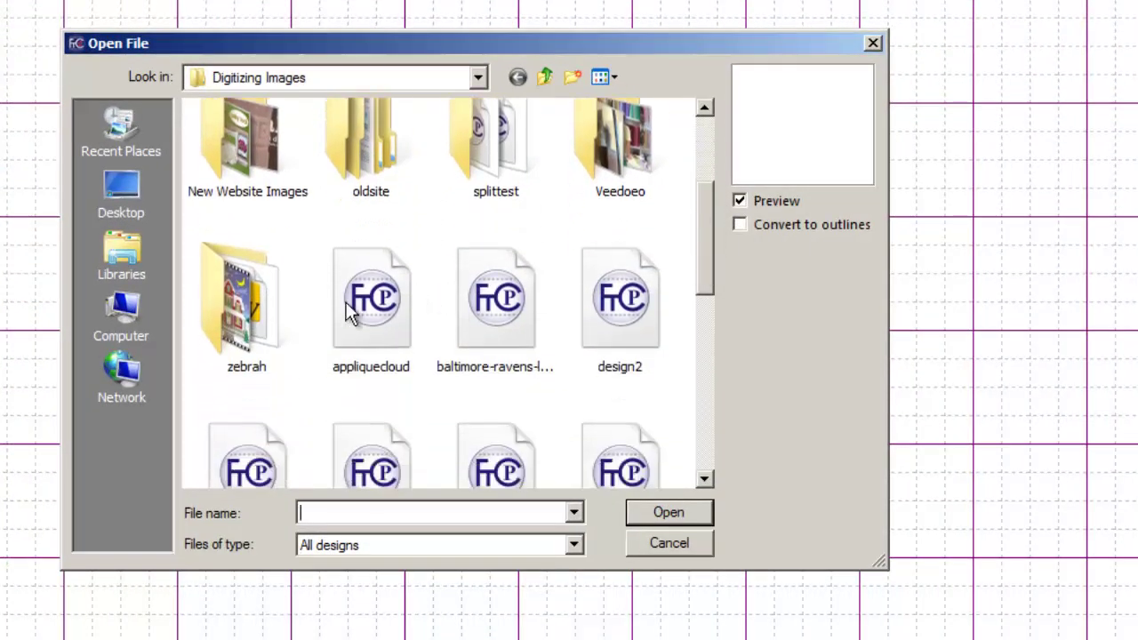
{"action": "left_click", "coordinate": [371, 297]}
{"action": "left_click", "coordinate": [669, 513]}
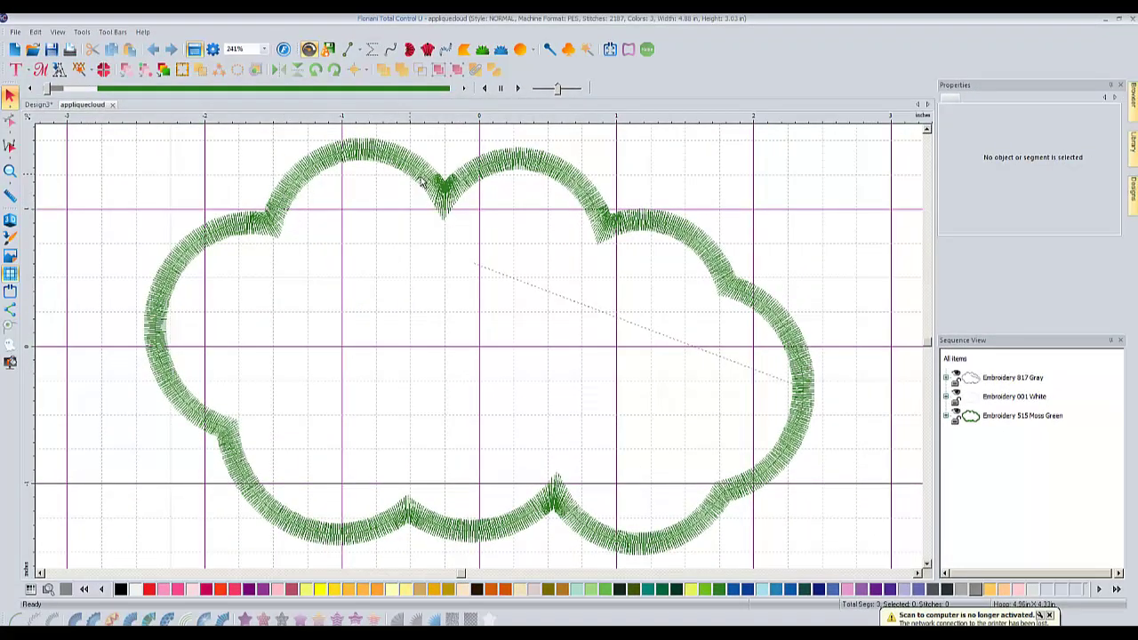
Expand the 817 Gray, 001 White and 515 Moss Green layers in Sequence View.
{"action": "left_click", "coordinate": [424, 181]}
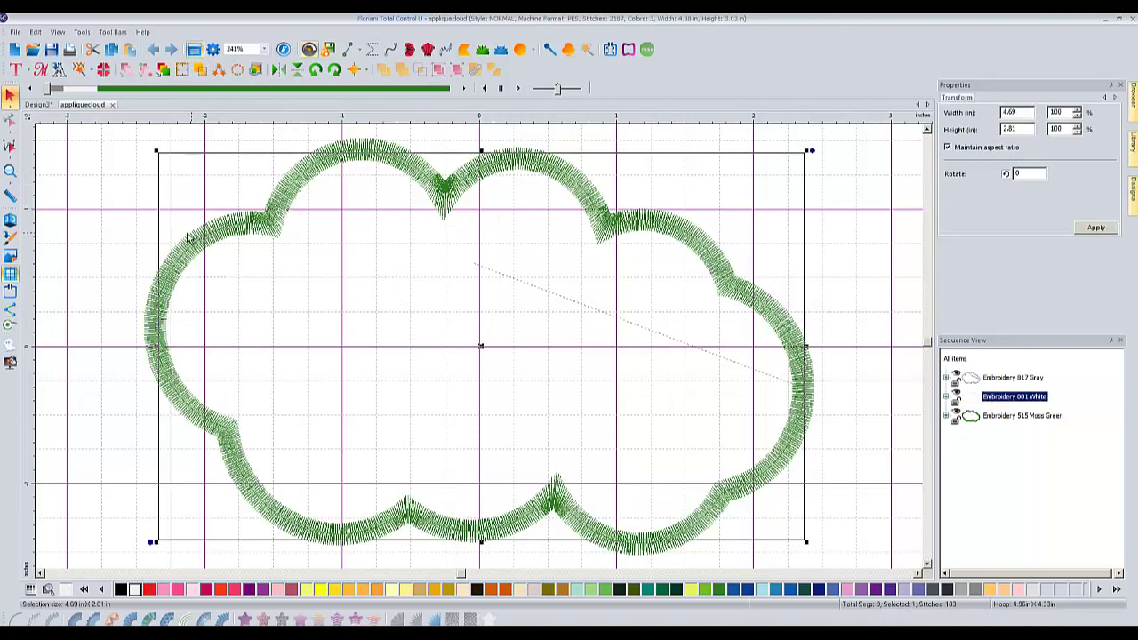
{"action": "left_click", "coordinate": [617, 358]}
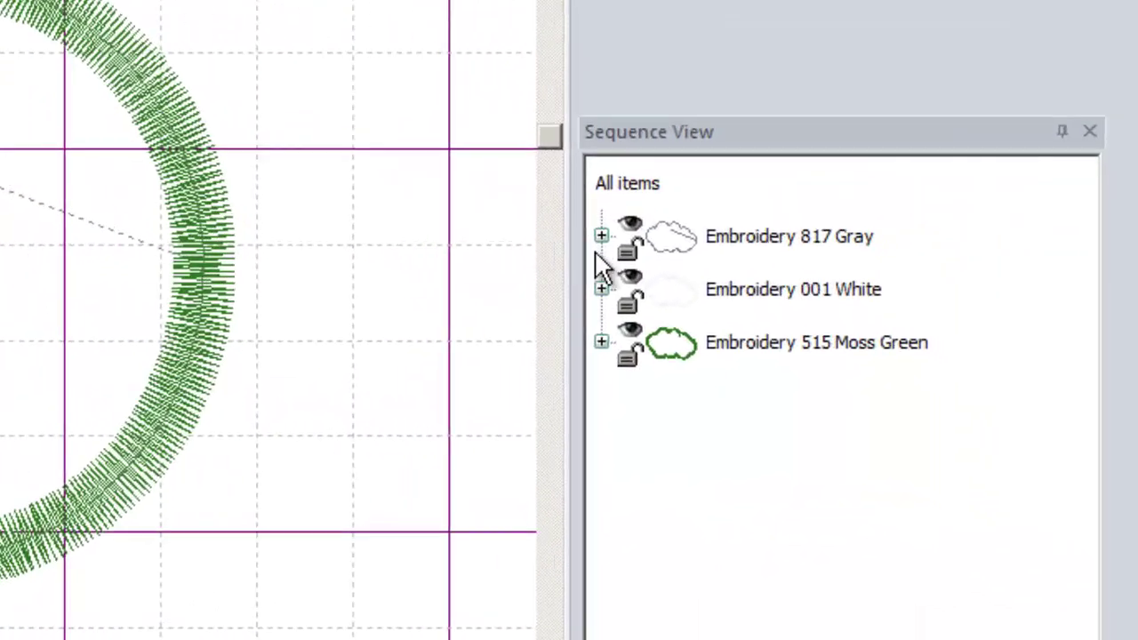
{"action": "left_click", "coordinate": [946, 377]}
{"action": "left_click", "coordinate": [689, 269]}
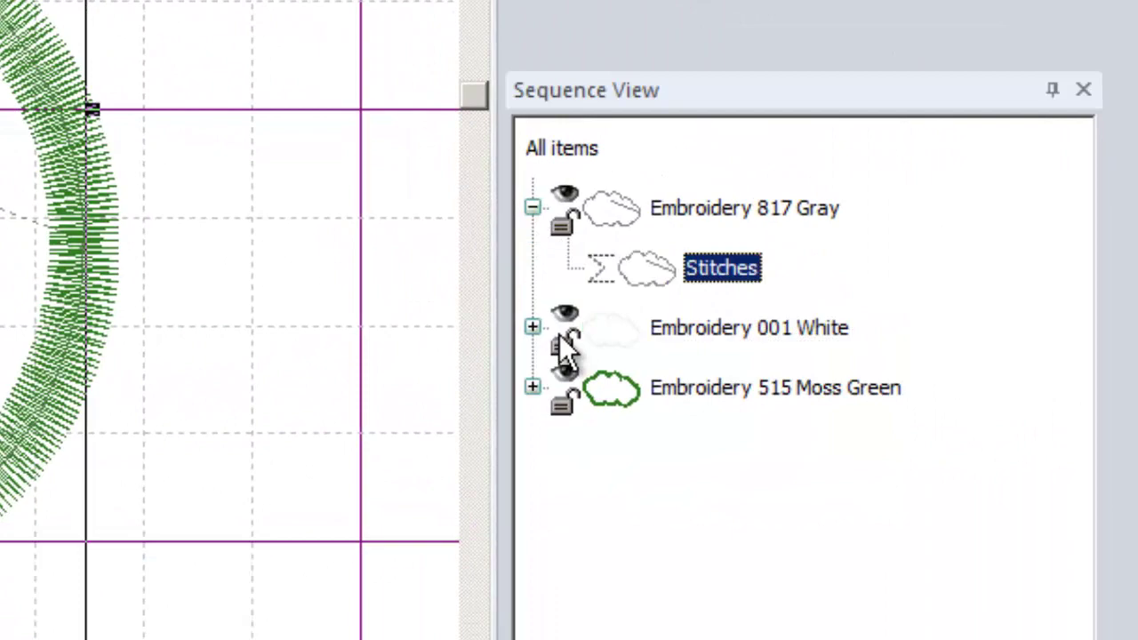
{"action": "left_click", "coordinate": [532, 327]}
{"action": "left_click", "coordinate": [533, 447]}
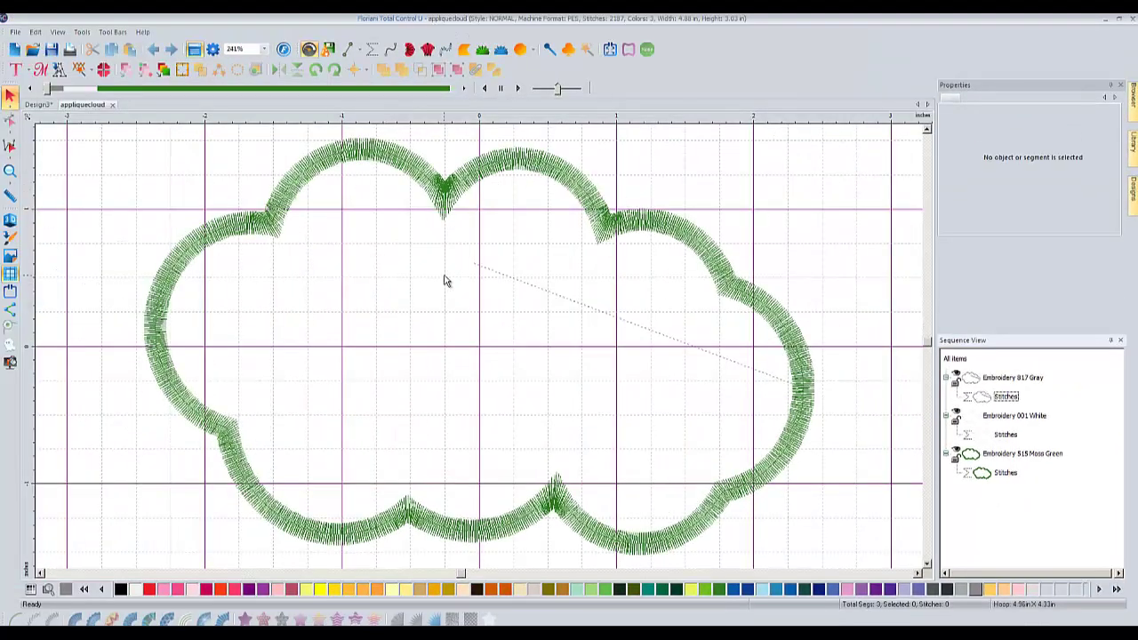
Start a new Design4 and place the cloud shape from the custom shapes collection.
{"action": "left_click", "coordinate": [15, 31]}
{"action": "left_click", "coordinate": [31, 45]}
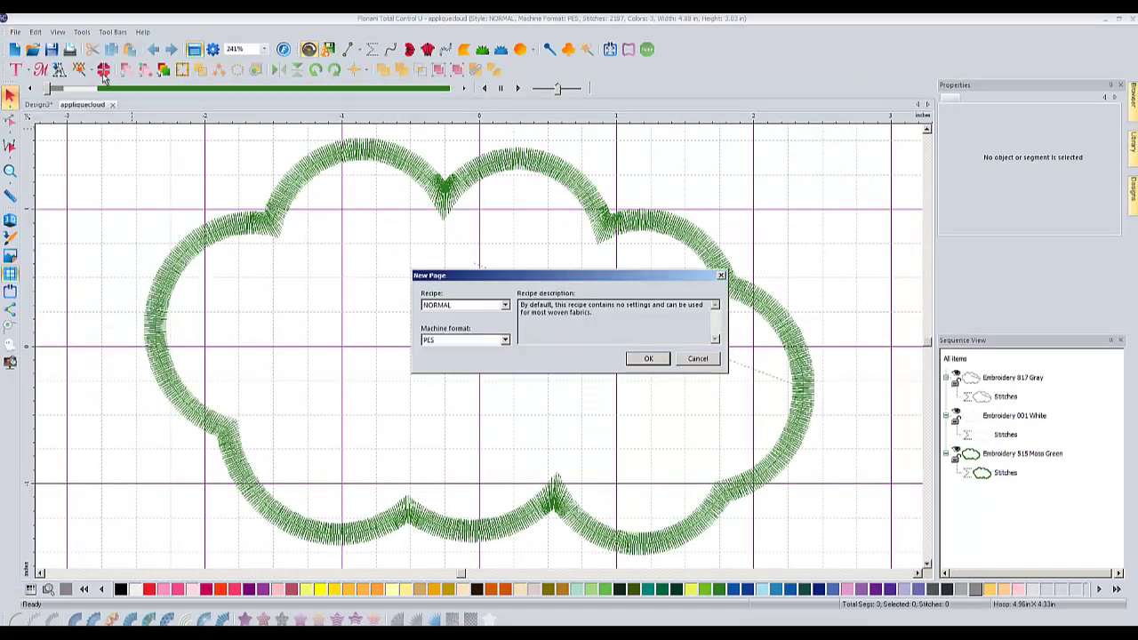
{"action": "left_click", "coordinate": [659, 353]}
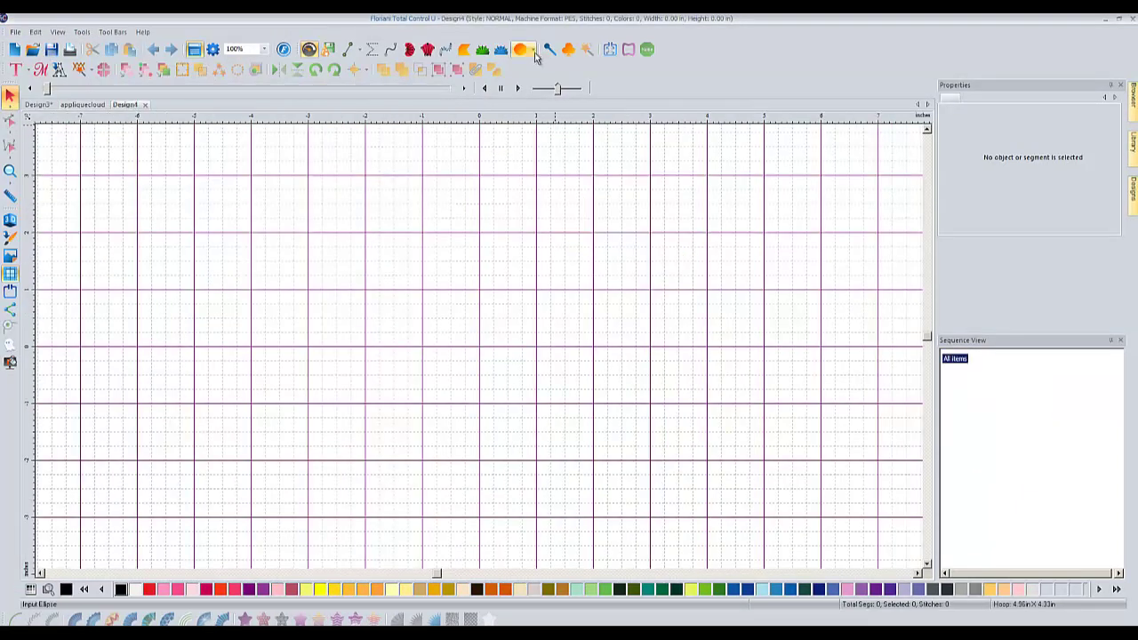
{"action": "left_click", "coordinate": [524, 50]}
{"action": "left_click", "coordinate": [549, 82]}
{"action": "double_click", "coordinate": [582, 281]}
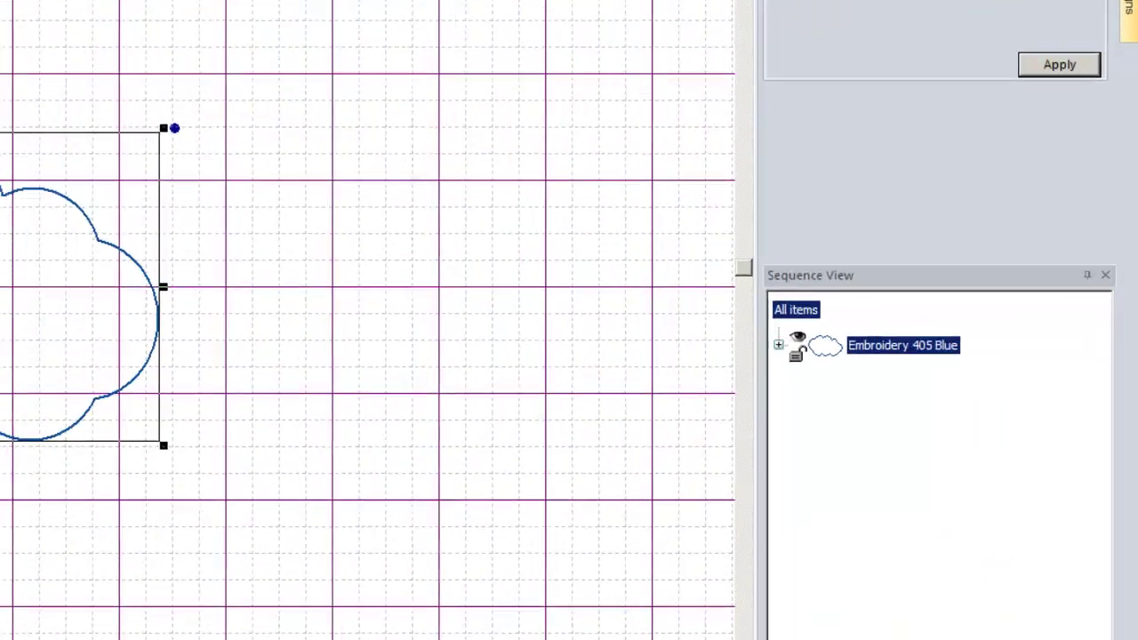
Select the Appliqué cloud under Embroidery 405 Blue, then the stitched cloud in appliquecloud.
{"action": "left_click", "coordinate": [528, 295]}
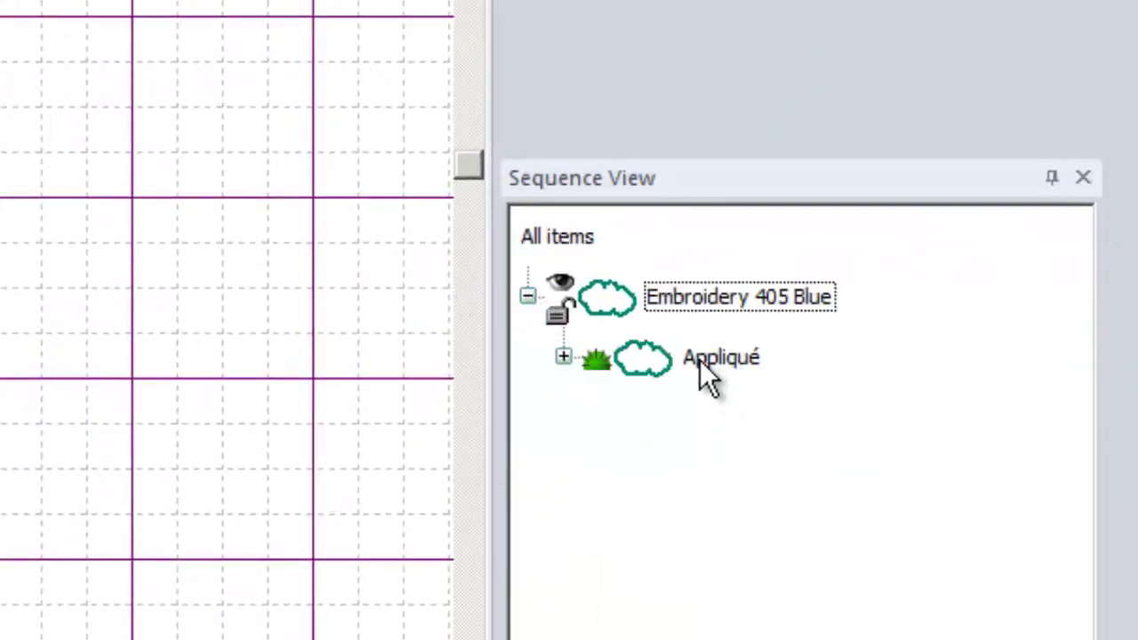
{"action": "left_click", "coordinate": [696, 367]}
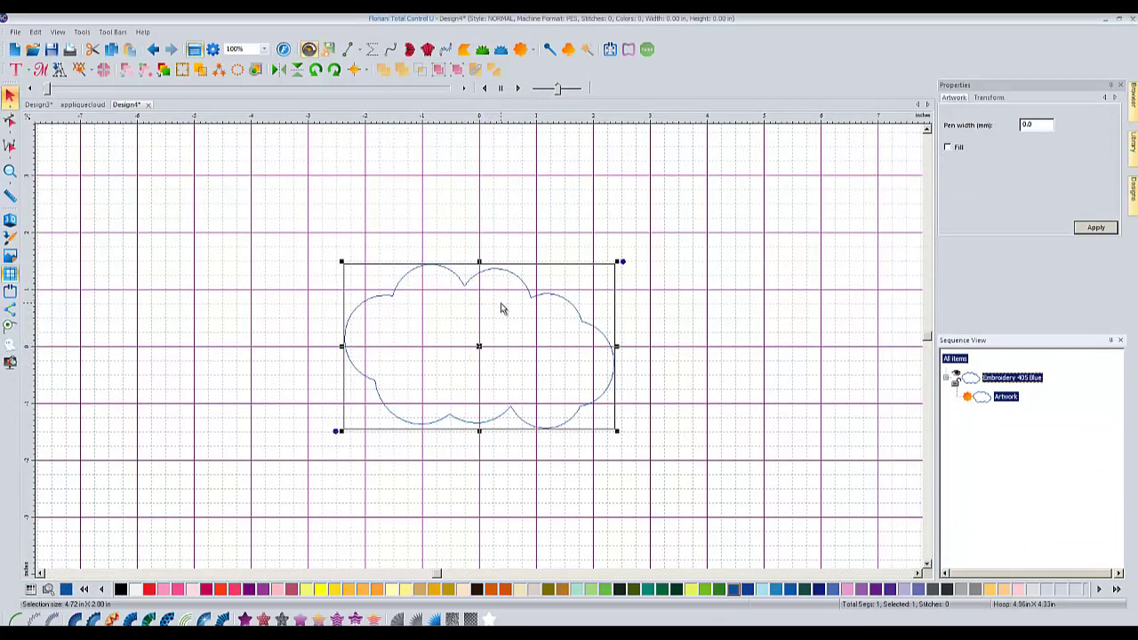
{"action": "left_click", "coordinate": [82, 104]}
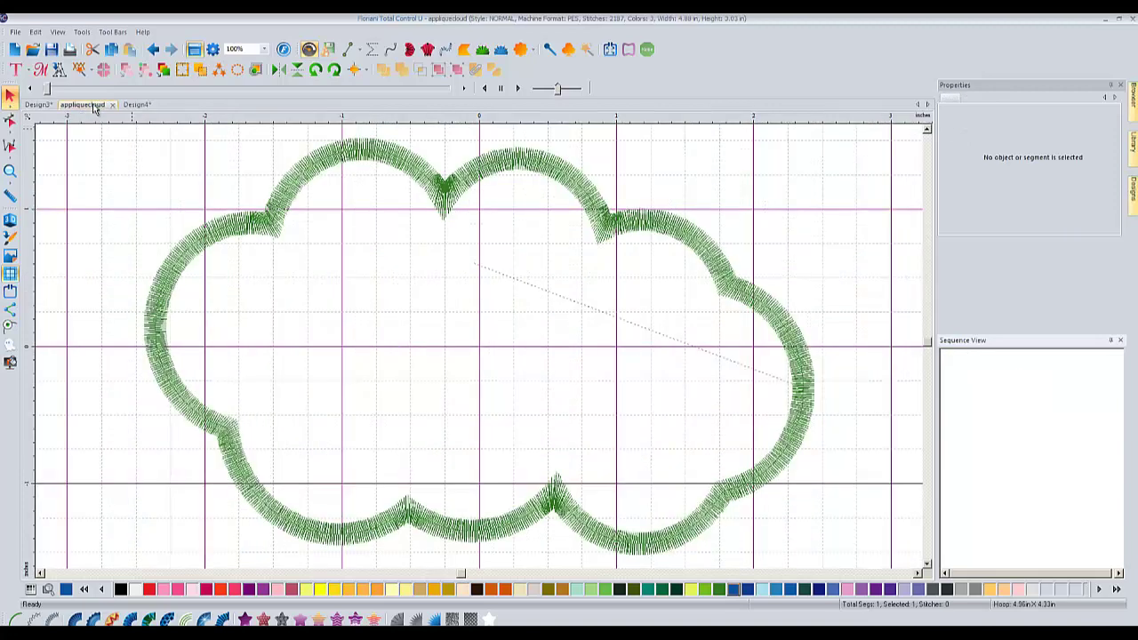
{"action": "left_click", "coordinate": [623, 230]}
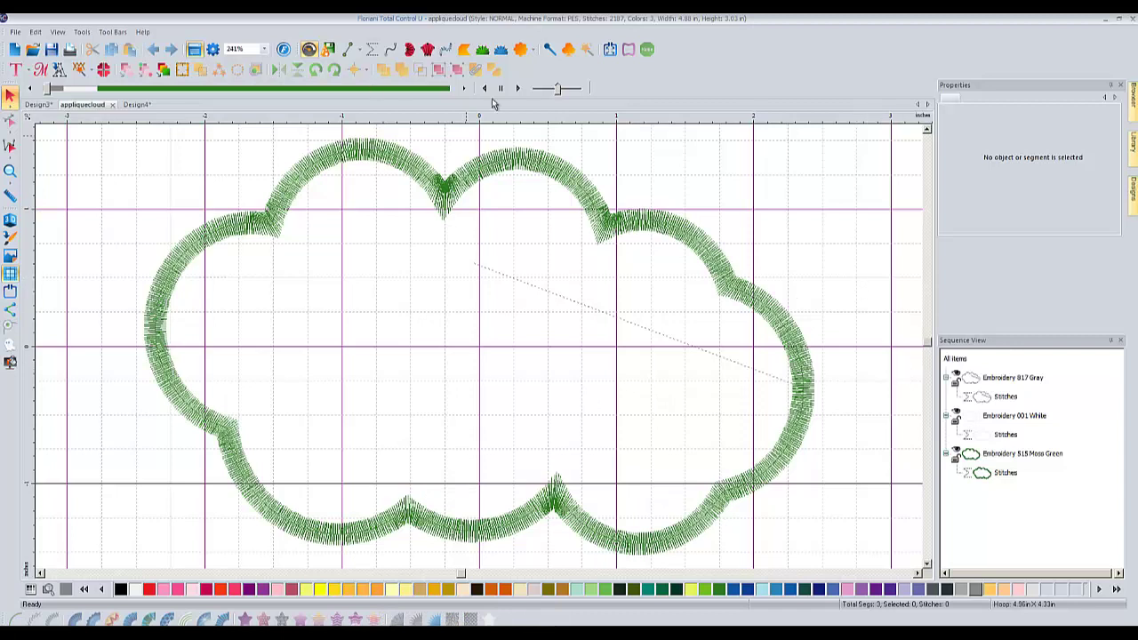
Close appliquecloud and Design4 without saving Design4's changes.
{"action": "left_click", "coordinate": [114, 105]}
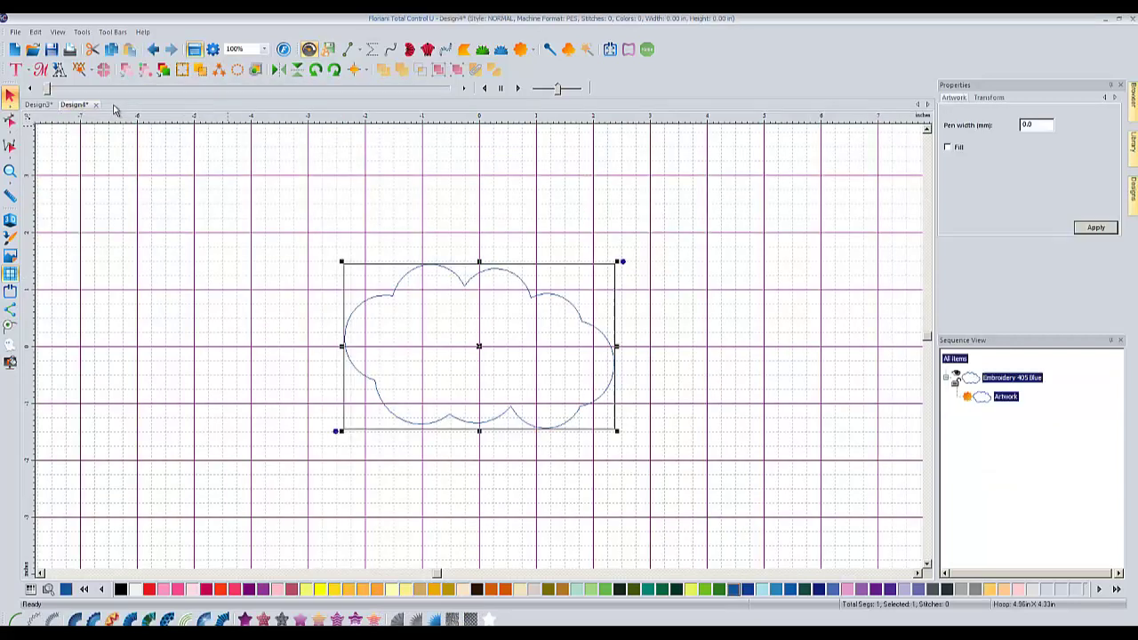
{"action": "left_click", "coordinate": [100, 105]}
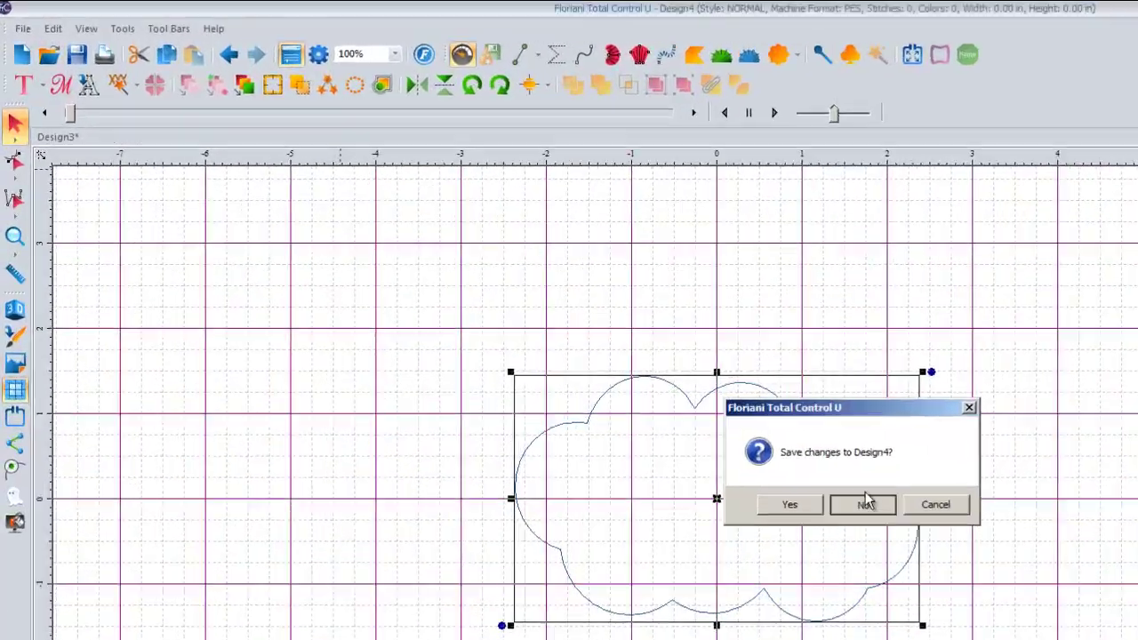
{"action": "left_click", "coordinate": [864, 503]}
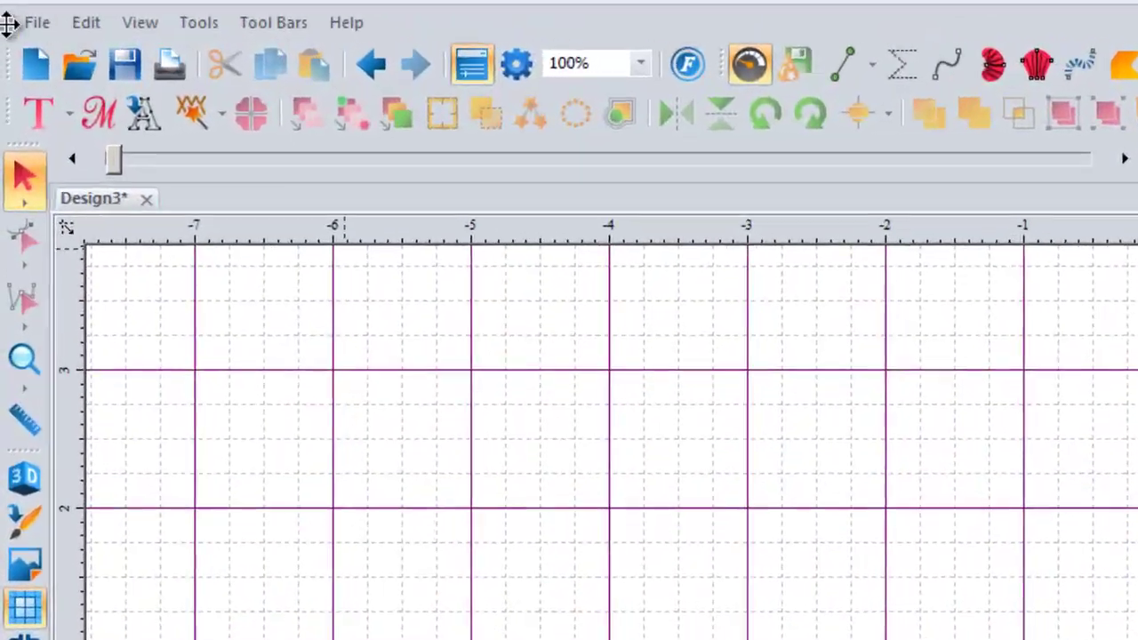
Reopen appliquecloud with the Convert to outlines option ticked.
{"action": "left_click", "coordinate": [22, 29]}
{"action": "left_click", "coordinate": [31, 71]}
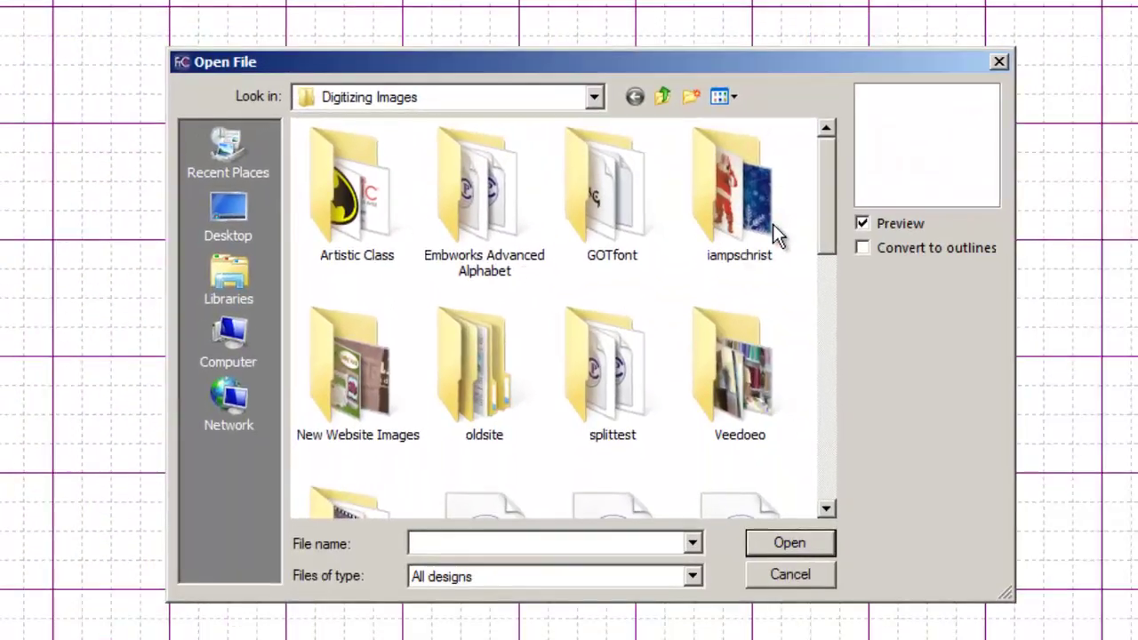
{"action": "left_click_drag", "start_coordinate": [831, 198], "coordinate": [832, 247]}
{"action": "left_click", "coordinate": [285, 464]}
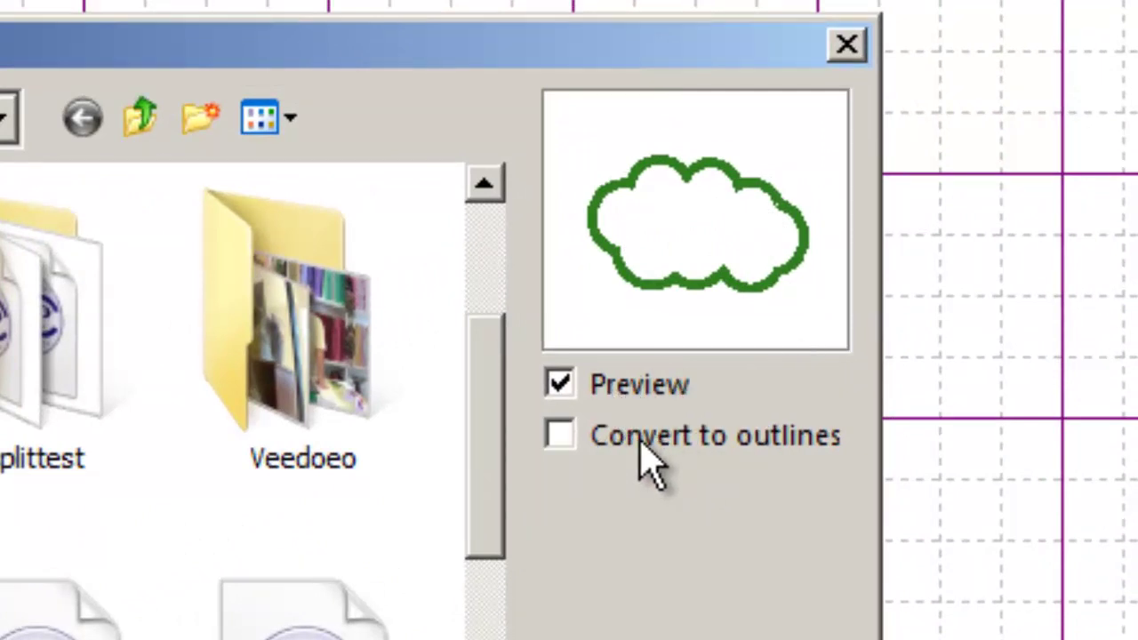
{"action": "left_click", "coordinate": [569, 434]}
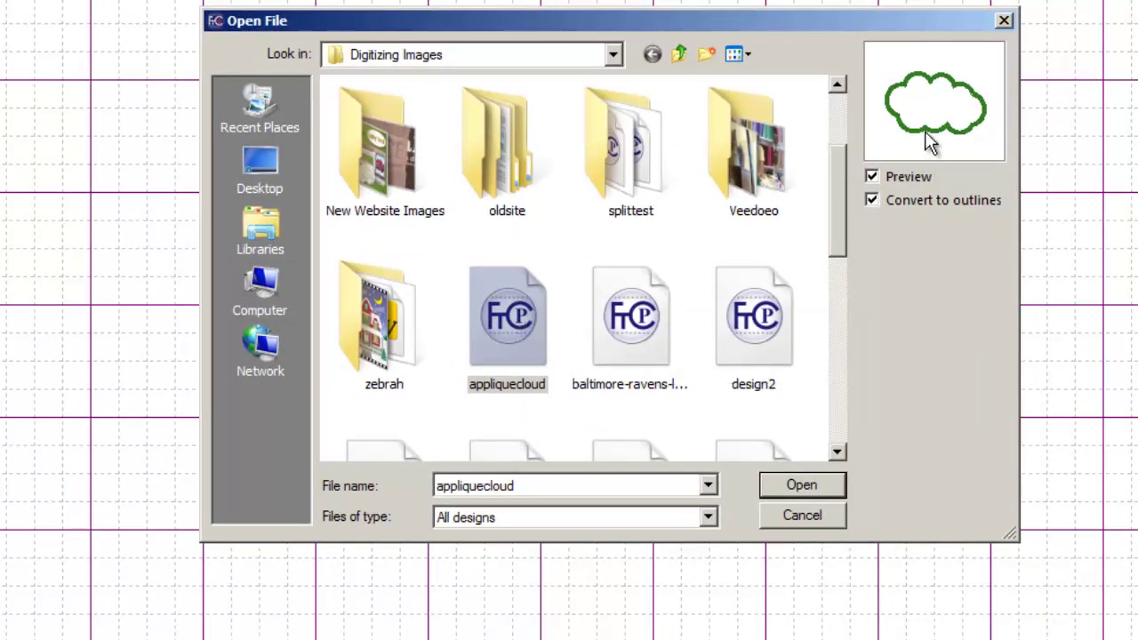
{"action": "left_click", "coordinate": [797, 489]}
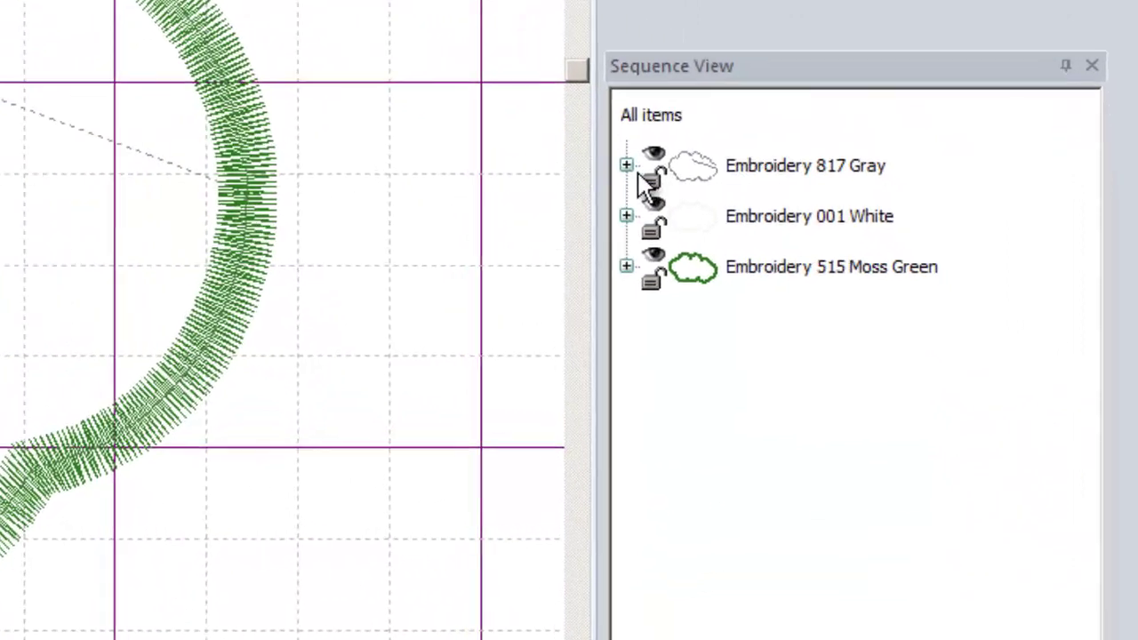
Inspect and then delete the whole Embroidery 817 Gray group.
{"action": "left_click", "coordinate": [946, 377]}
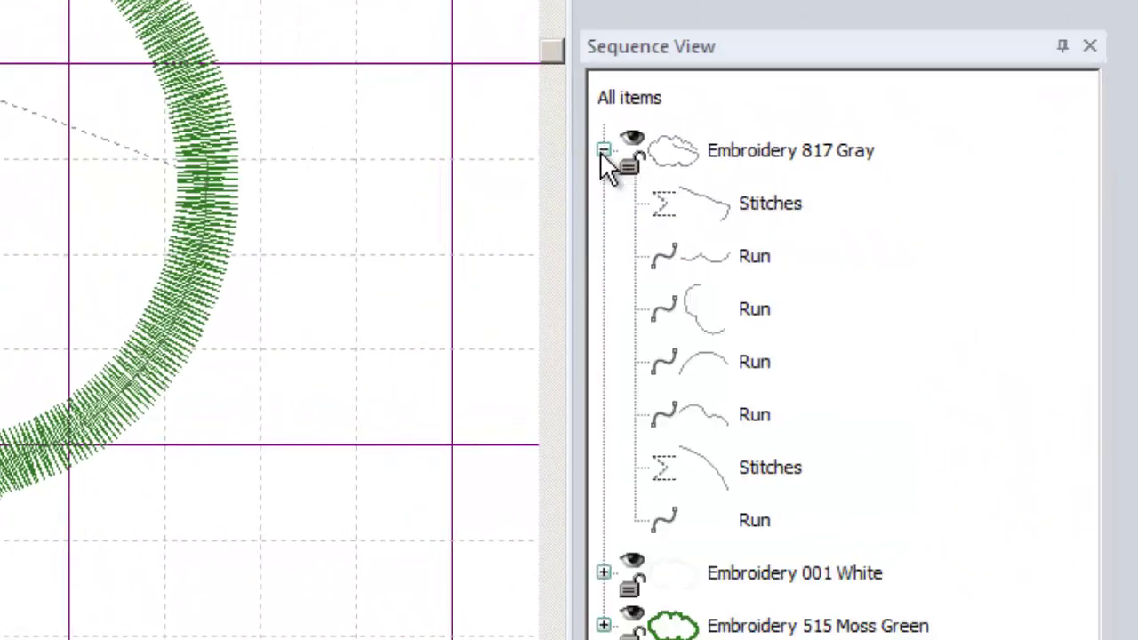
{"action": "left_click", "coordinate": [754, 255]}
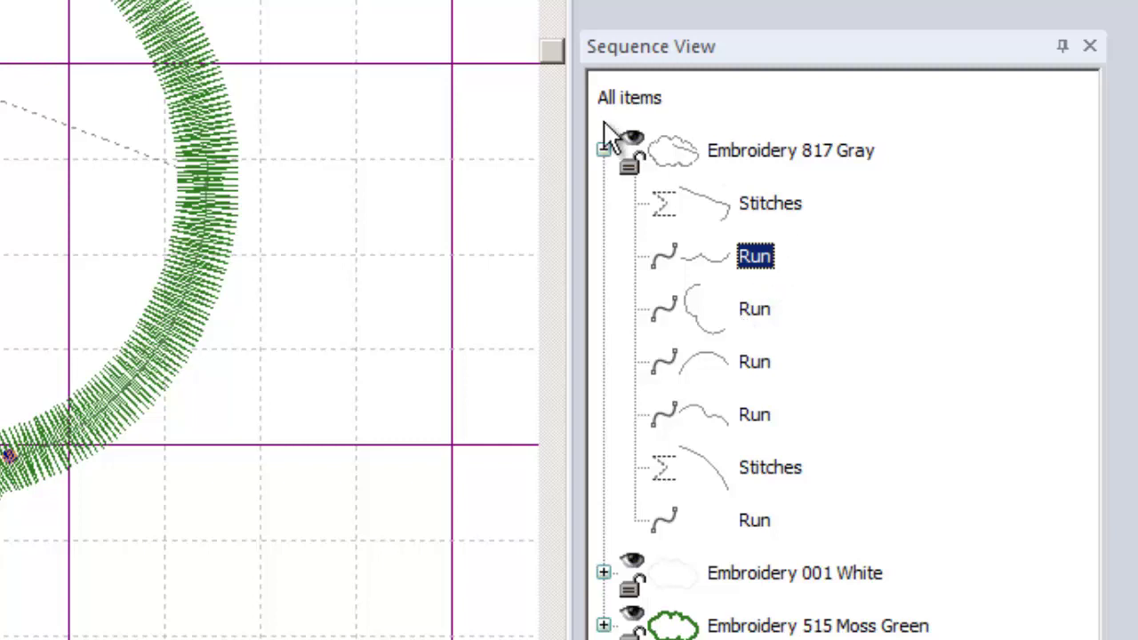
{"action": "left_click", "coordinate": [604, 151]}
{"action": "left_click", "coordinate": [740, 150]}
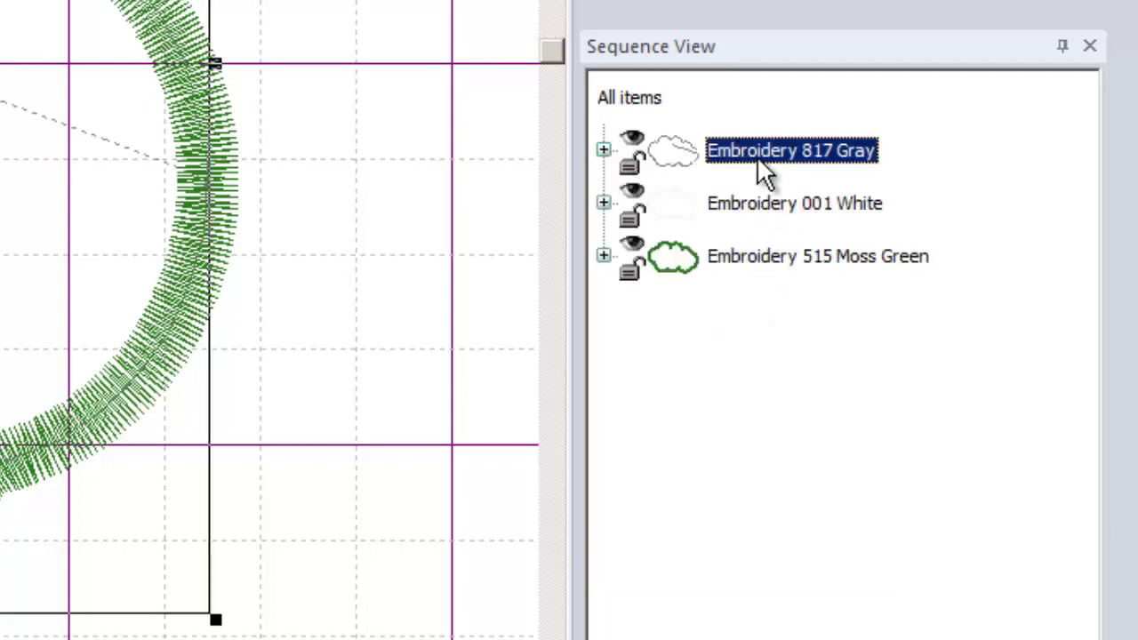
{"action": "key", "text": "Delete"}
{"action": "key", "text": "Delete"}
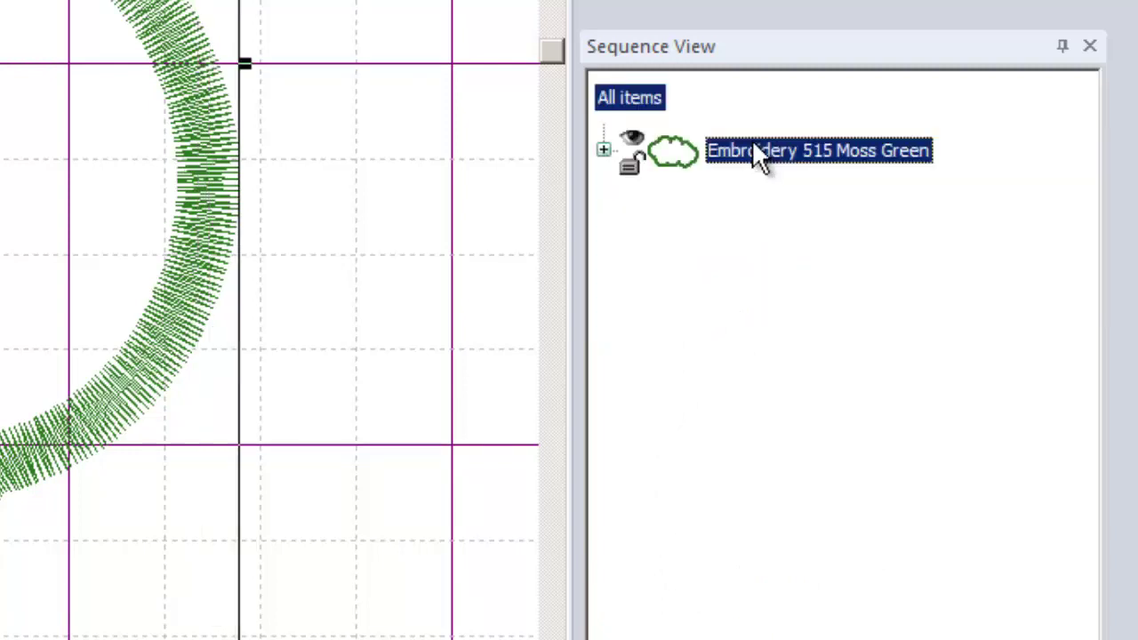
Delete both Stitches entries under 515 Moss Green, leaving the Satin Path selected.
{"action": "left_click", "coordinate": [603, 150]}
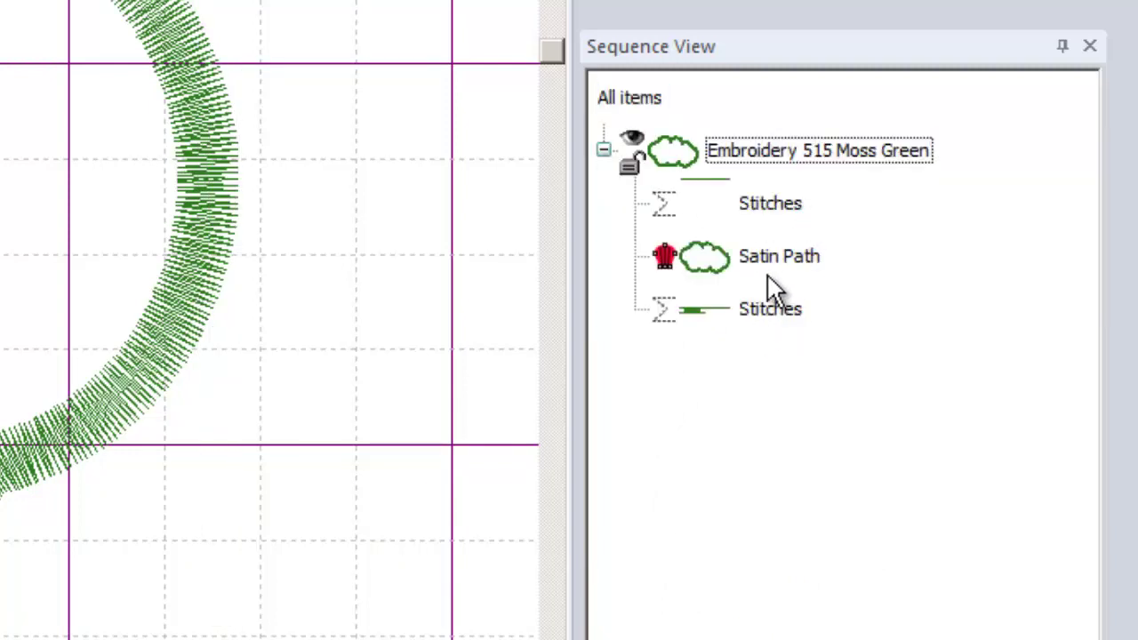
{"action": "left_click", "coordinate": [762, 201]}
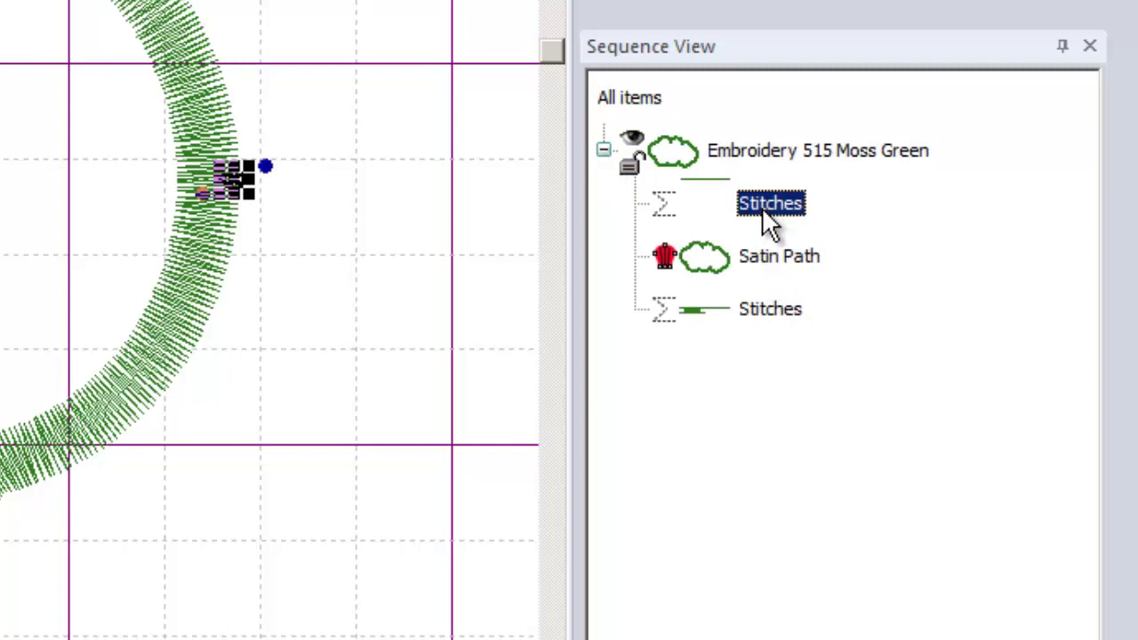
{"action": "key", "text": "Delete"}
{"action": "left_click", "coordinate": [762, 257]}
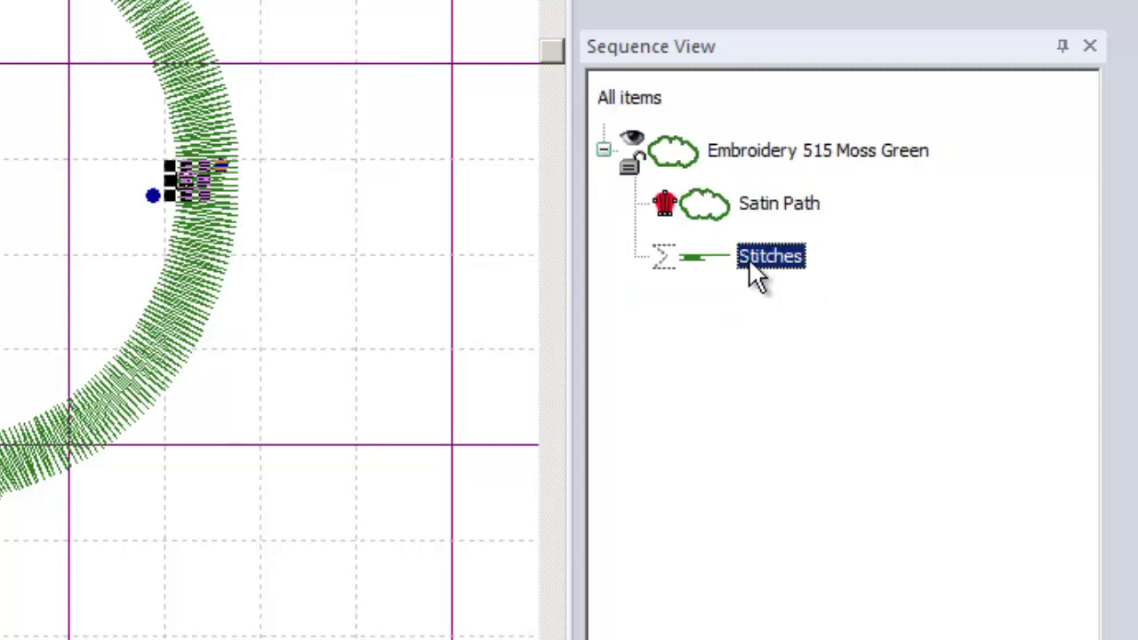
{"action": "key", "text": "Delete"}
{"action": "left_click", "coordinate": [758, 207]}
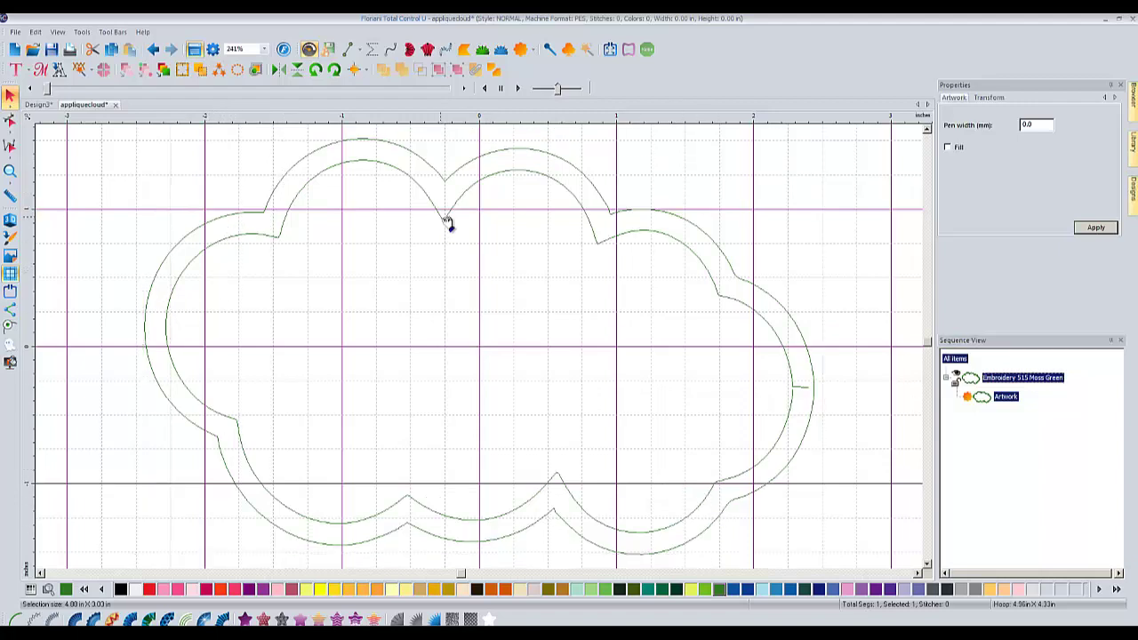
Break the cloud artwork apart into its individual outlines.
{"action": "mouse_move", "coordinate": [445, 221]}
{"action": "left_mouse_down"}
{"action": "mouse_move", "coordinate": [462, 231]}
{"action": "mouse_move", "coordinate": [446, 222]}
{"action": "left_mouse_up"}
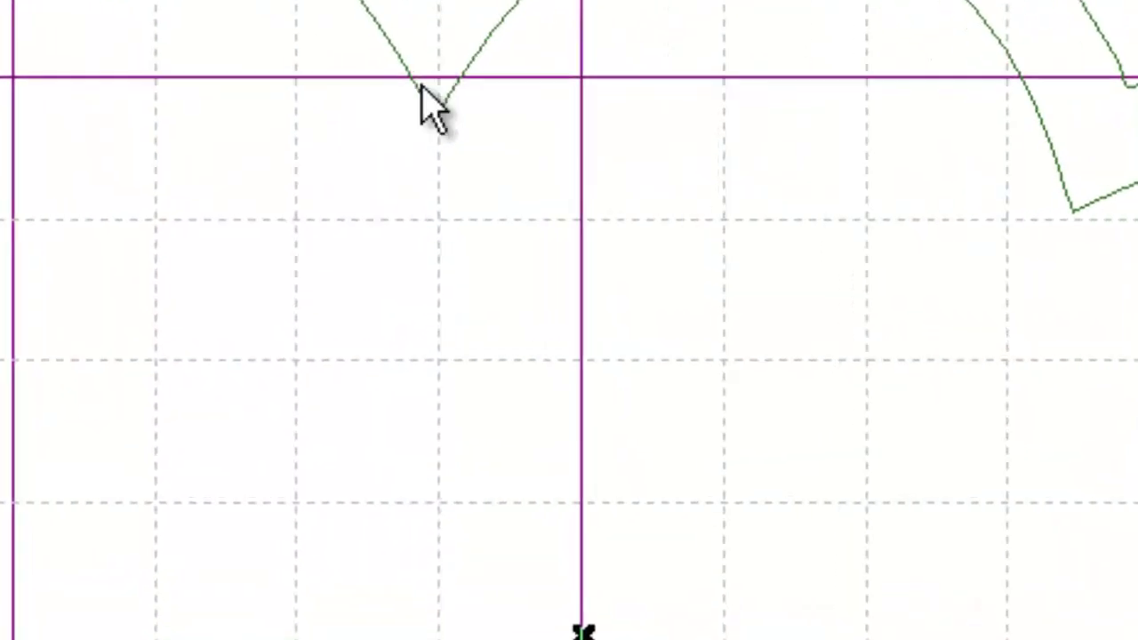
{"action": "right_click", "coordinate": [447, 213]}
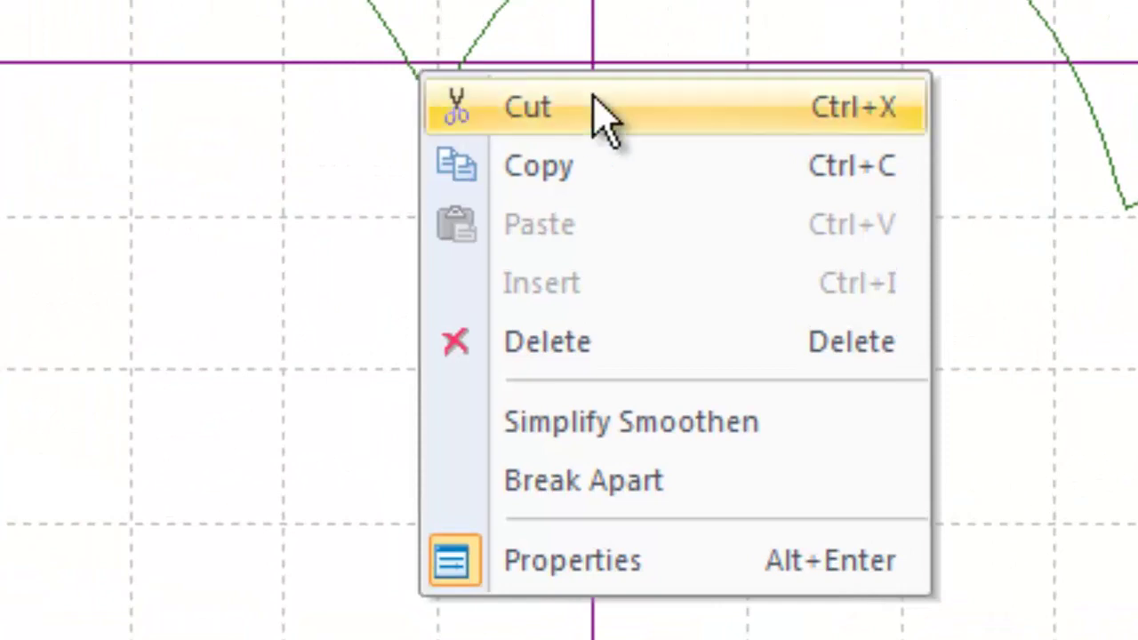
{"action": "left_click", "coordinate": [686, 449]}
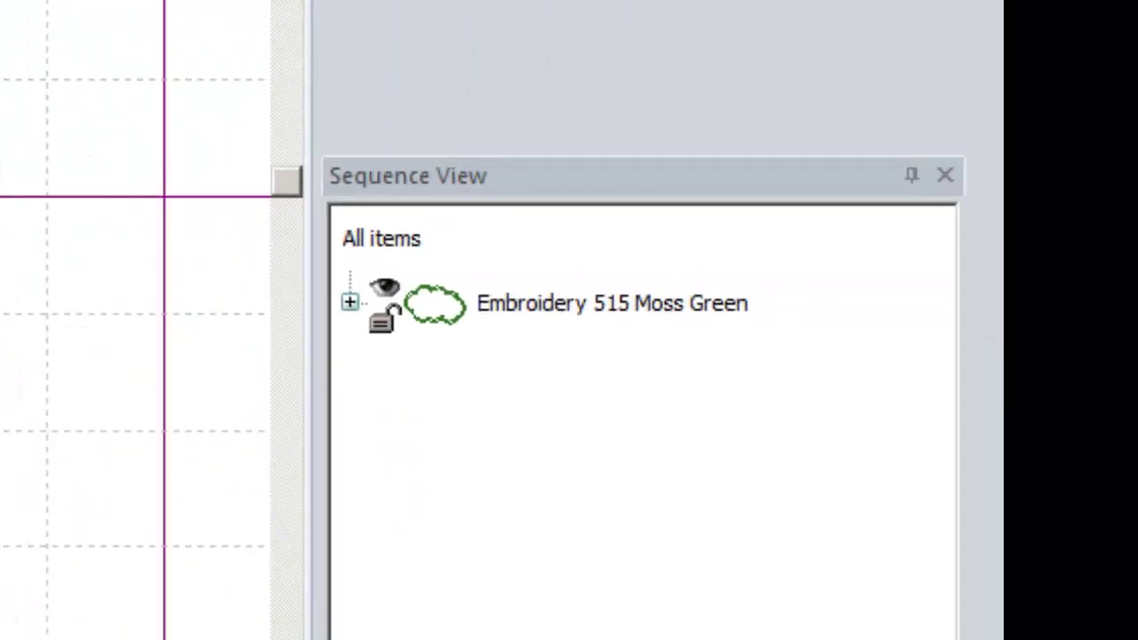
Delete the inner cloud outline, keeping only the outer one.
{"action": "left_click", "coordinate": [585, 374]}
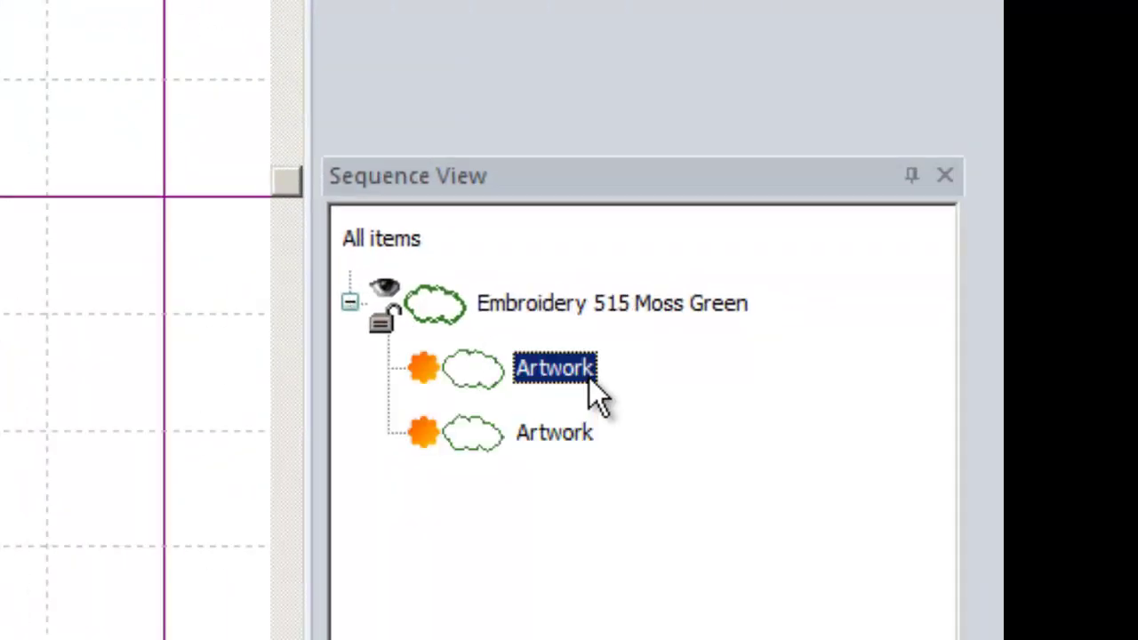
{"action": "left_click", "coordinate": [579, 426]}
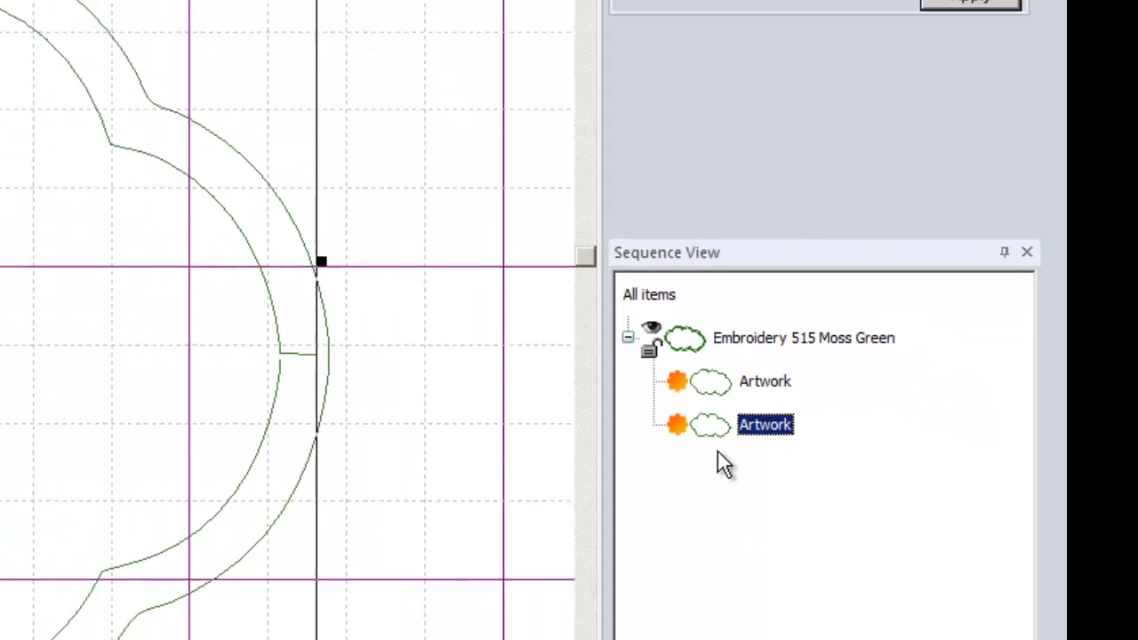
{"action": "key", "text": "Delete"}
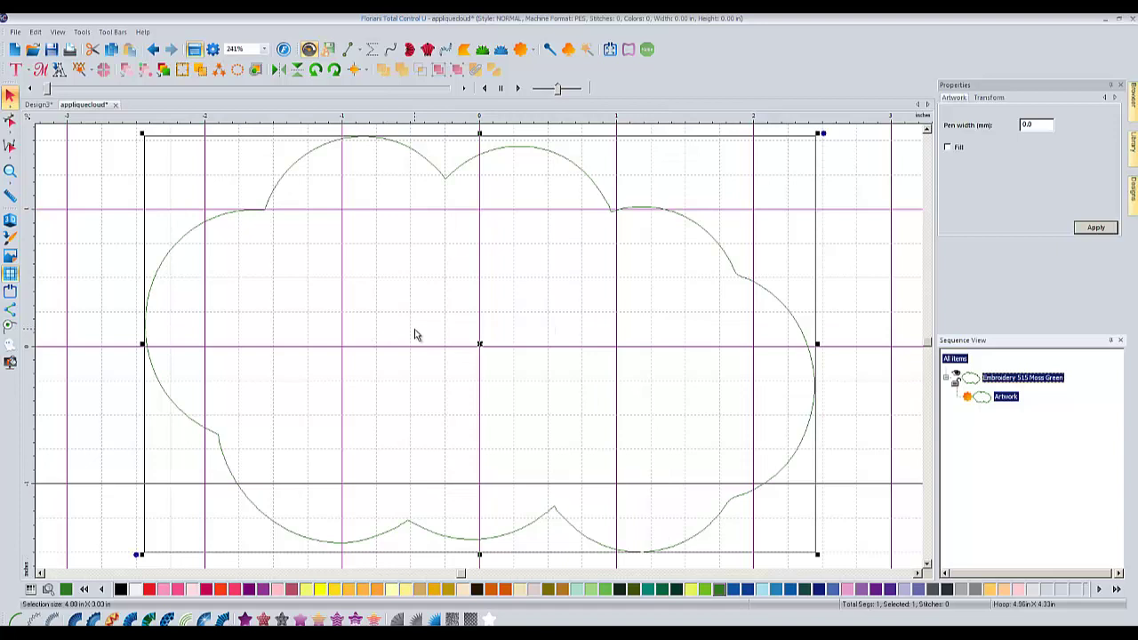
Export the artwork as the SVG file 'cloudshape' to Storage 2 (I:) > Digitizing Images.
{"action": "left_click", "coordinate": [16, 32]}
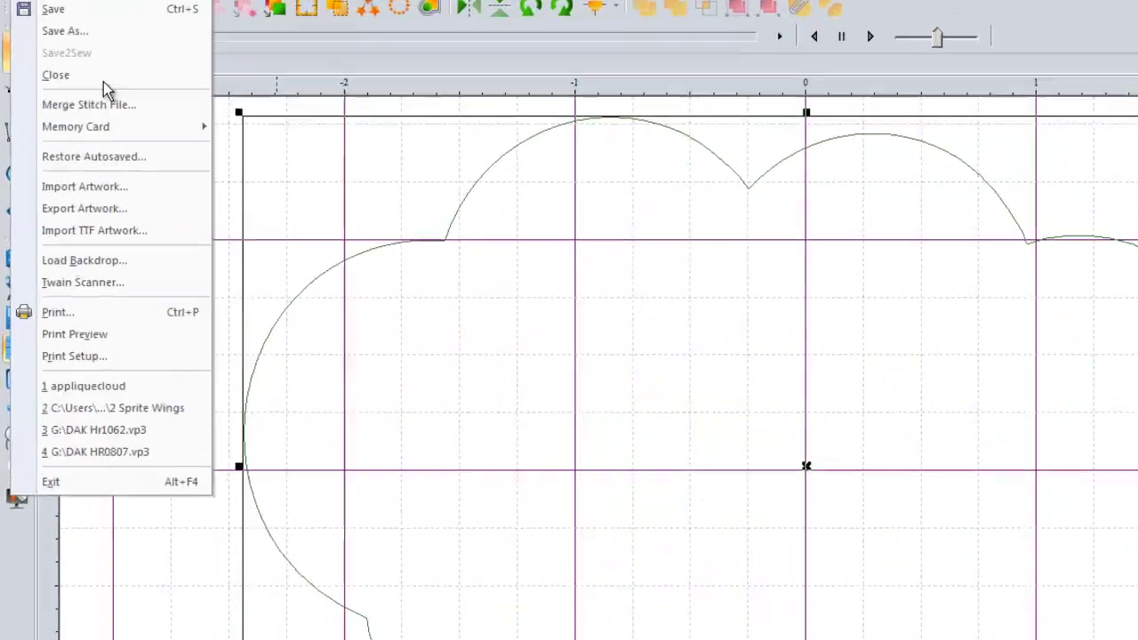
{"action": "left_click", "coordinate": [237, 277]}
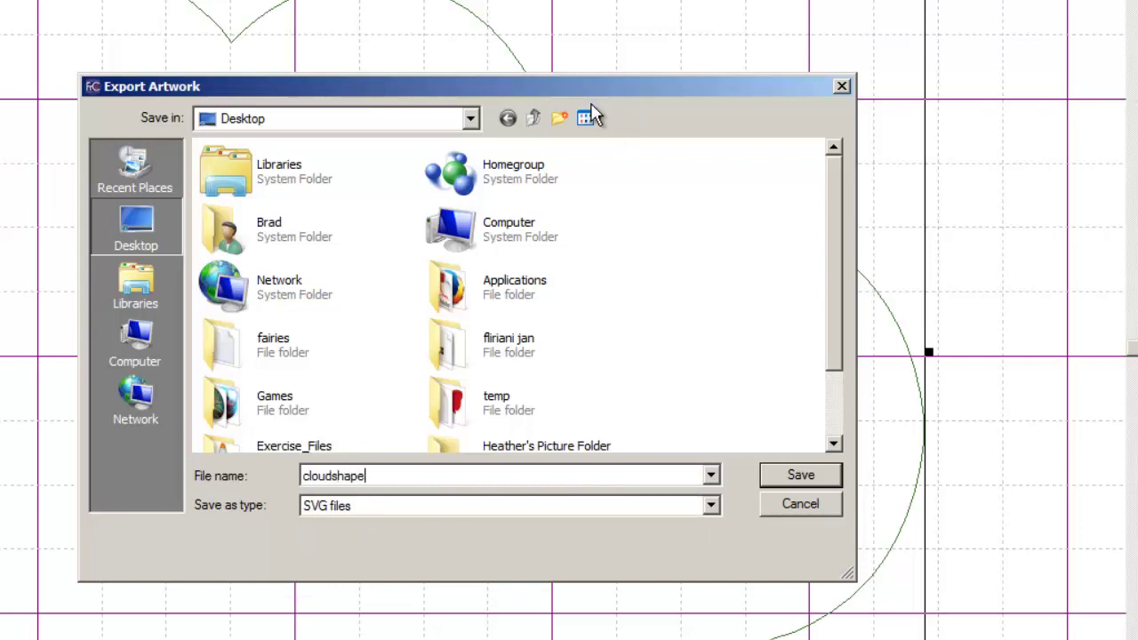
{"action": "left_click", "coordinate": [469, 119]}
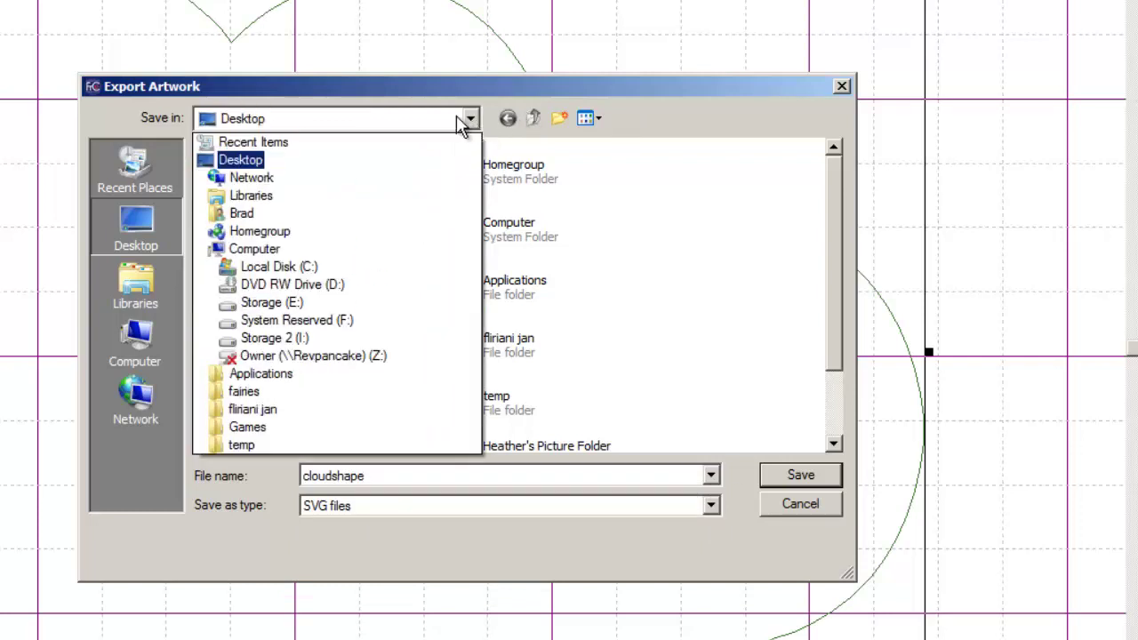
{"action": "left_click", "coordinate": [340, 339]}
{"action": "double_click", "coordinate": [249, 396]}
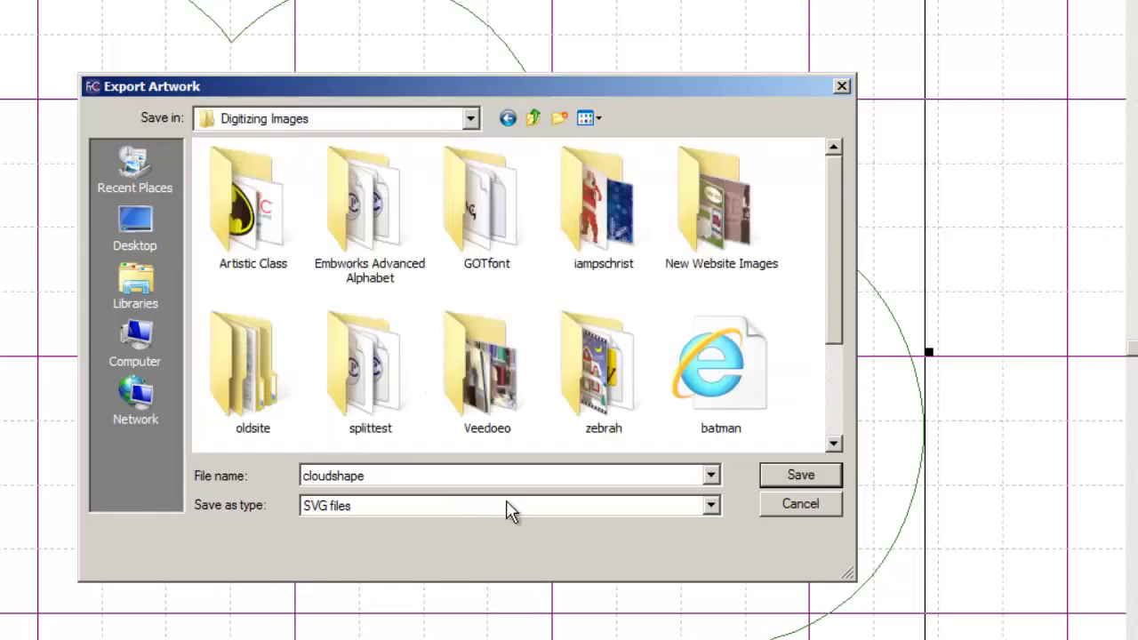
{"action": "left_click", "coordinate": [778, 474]}
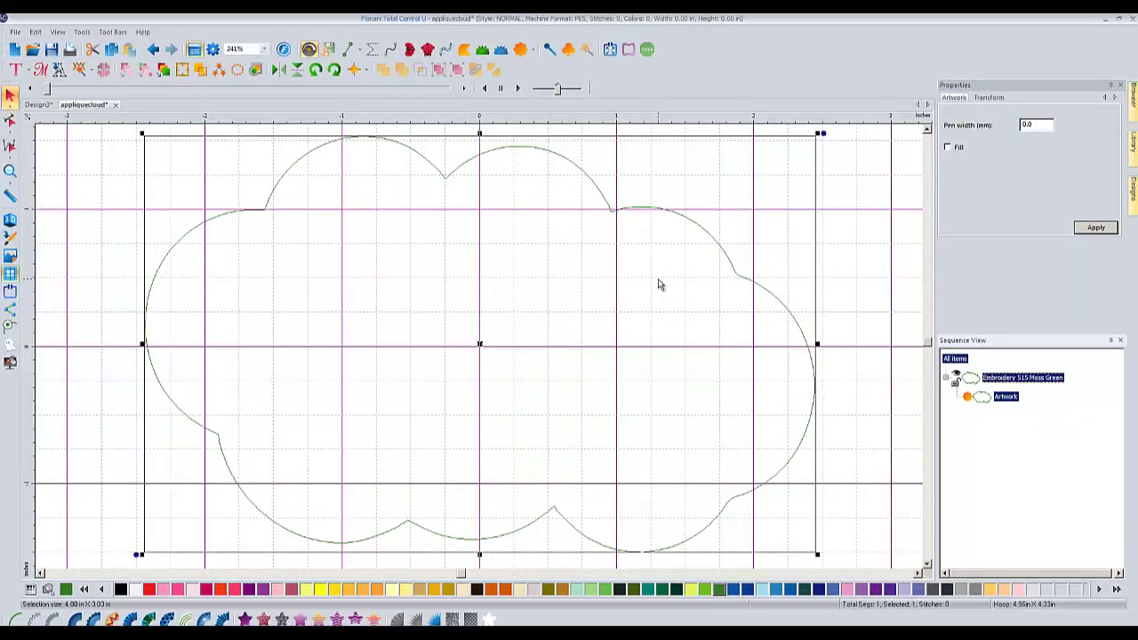